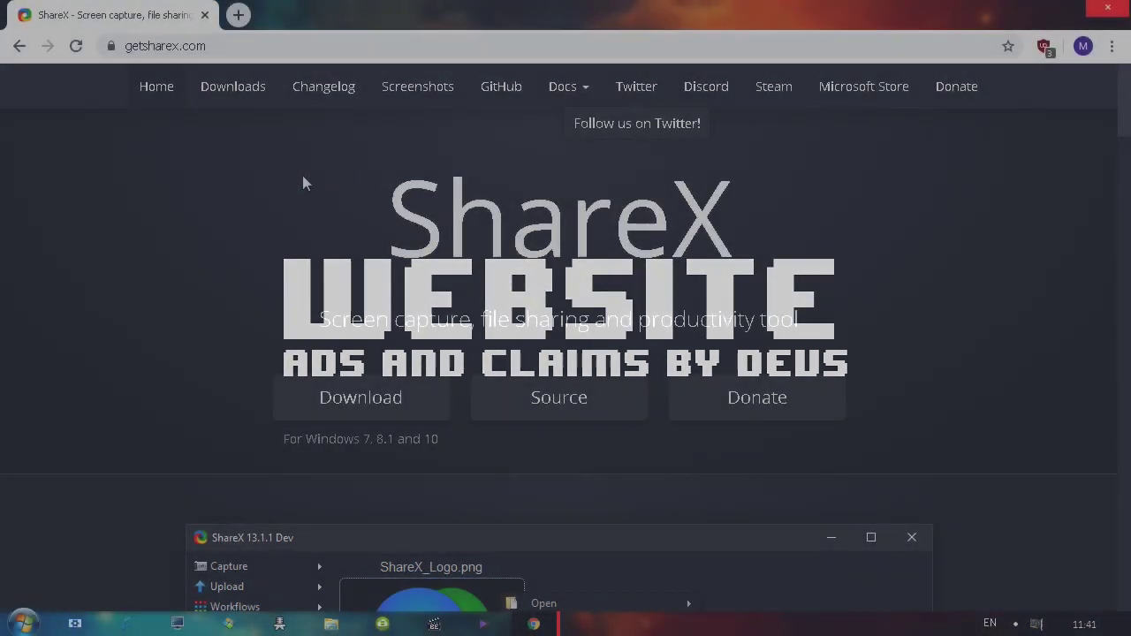
Scroll through getsharex.com and highlight part of the ShareX tagline.
scroll(386, 162, down, 7)
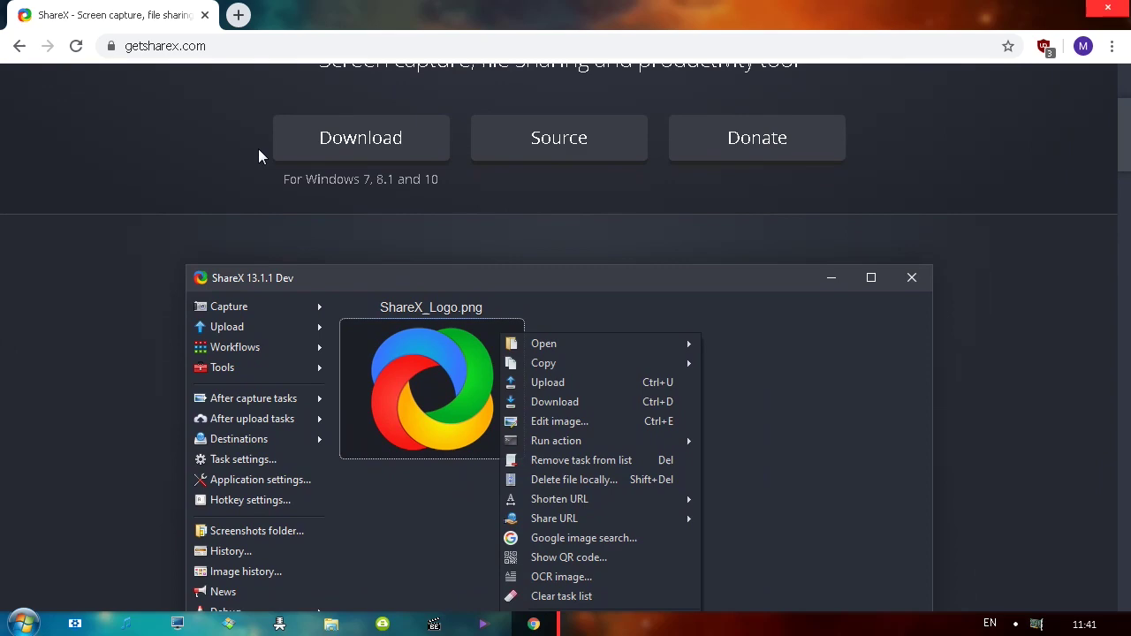
scroll(169, 153, down, 7)
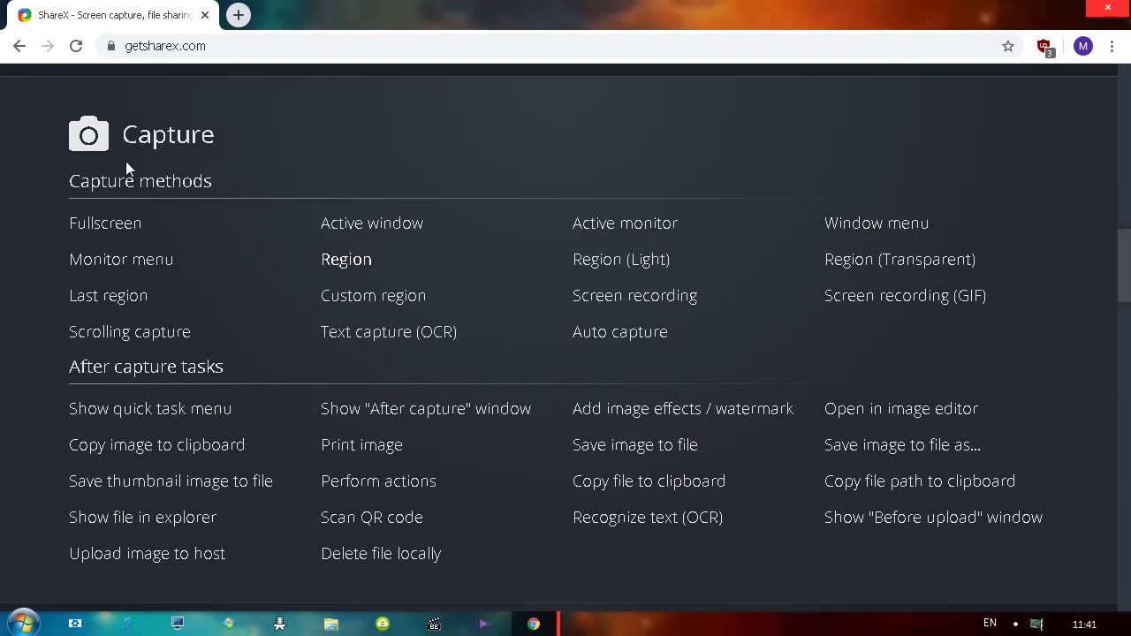
scroll(149, 156, up, 14)
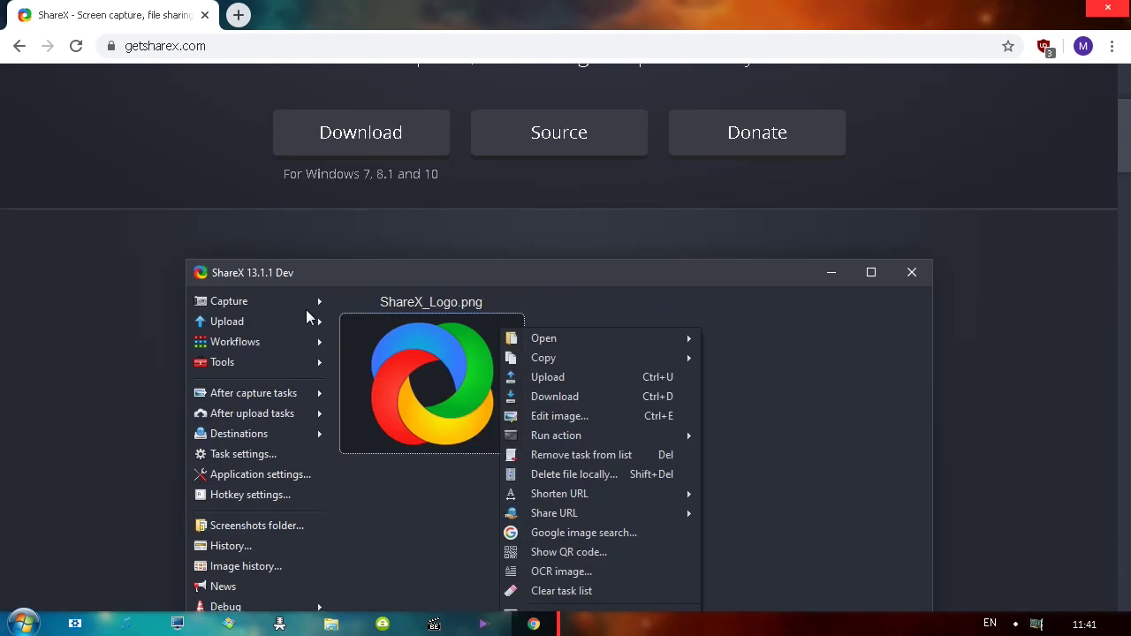
scroll(366, 417, up, 3)
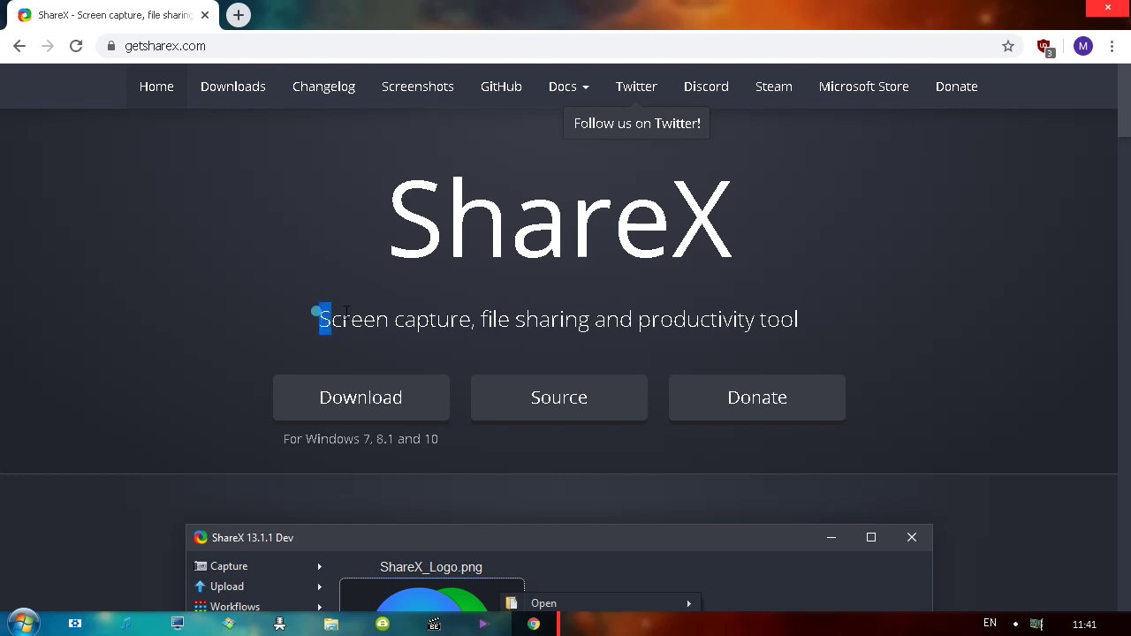
drag(346, 311, 799, 320)
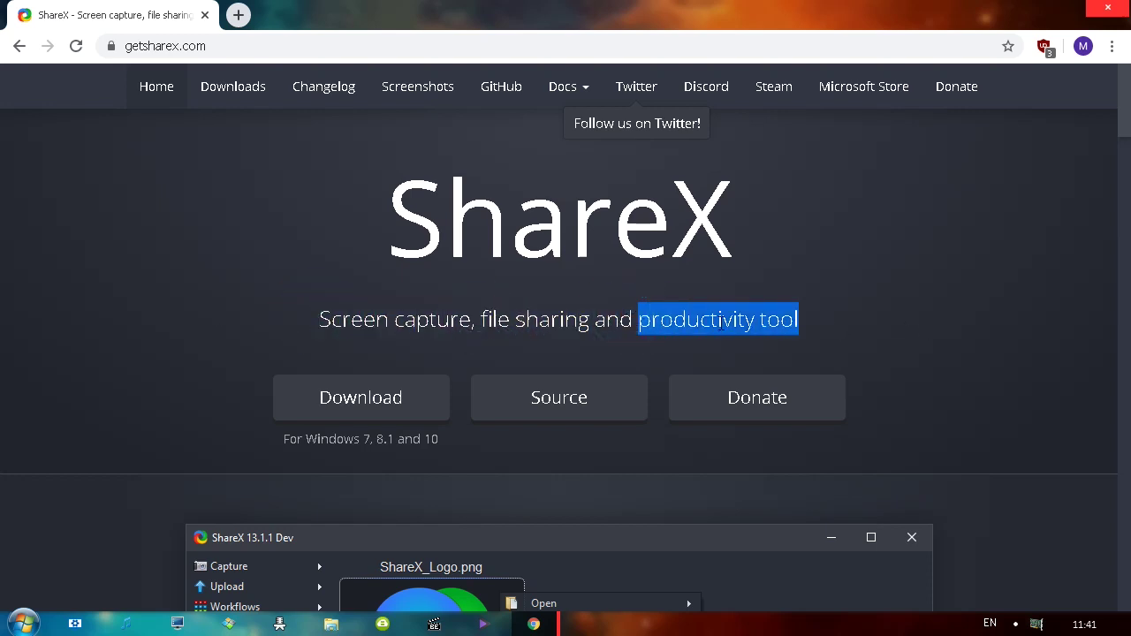
scroll(280, 217, down, 12)
scroll(265, 216, up, 2)
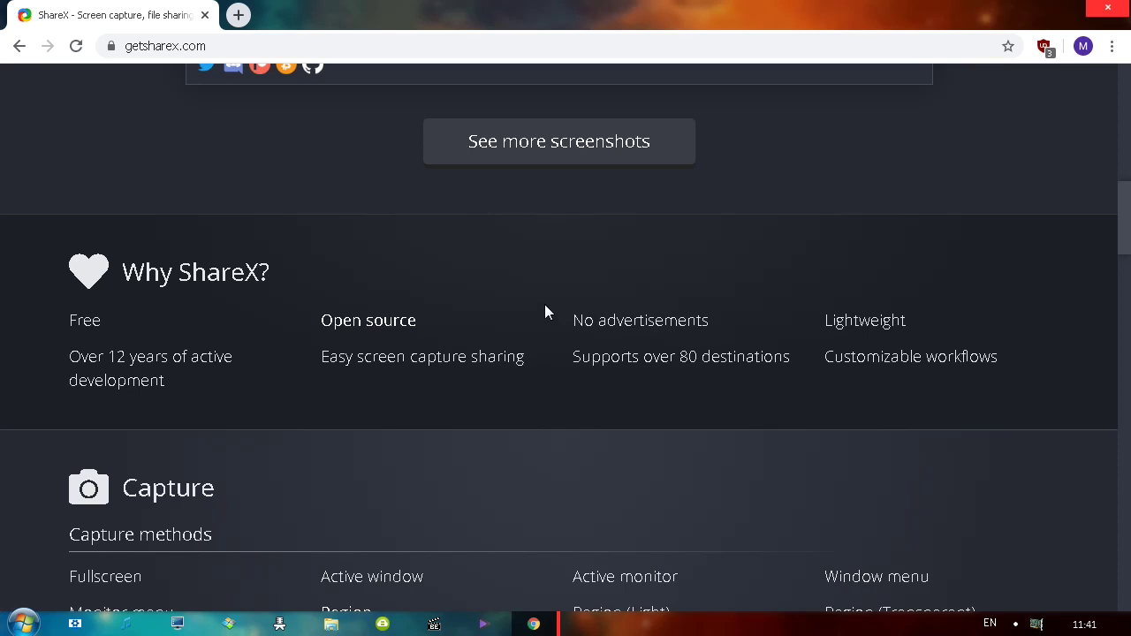
Download ShareX-13.1.0-setup.exe (7.1 MB), clear the highlight and show the desktop.
scroll(545, 310, down, 3)
scroll(216, 237, down, 13)
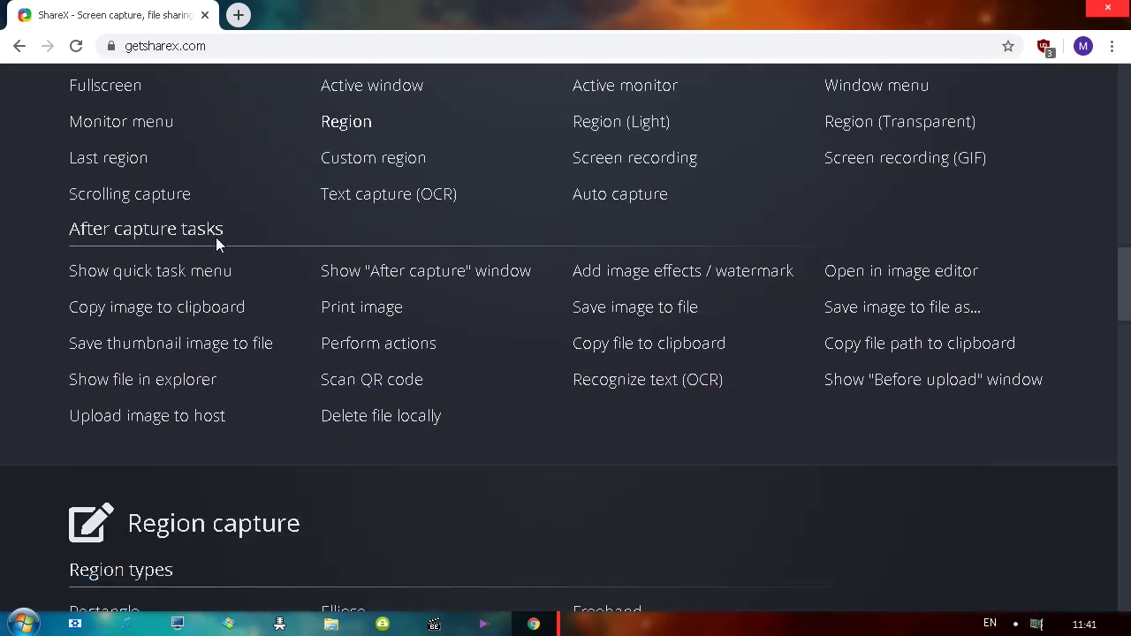
scroll(216, 237, down, 12)
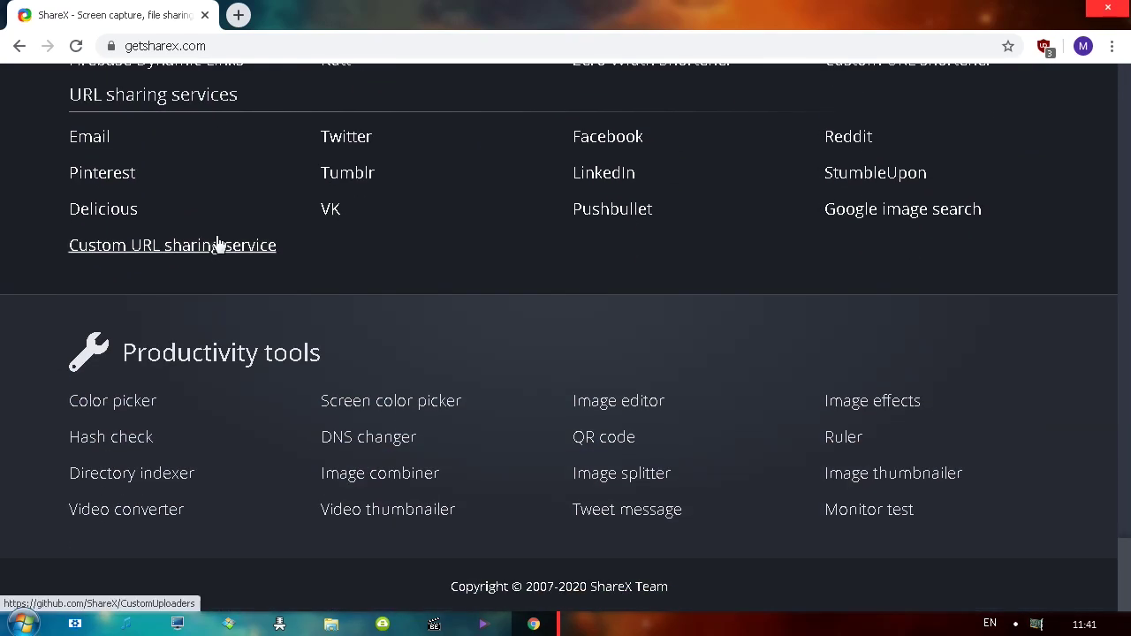
scroll(216, 244, up, 20)
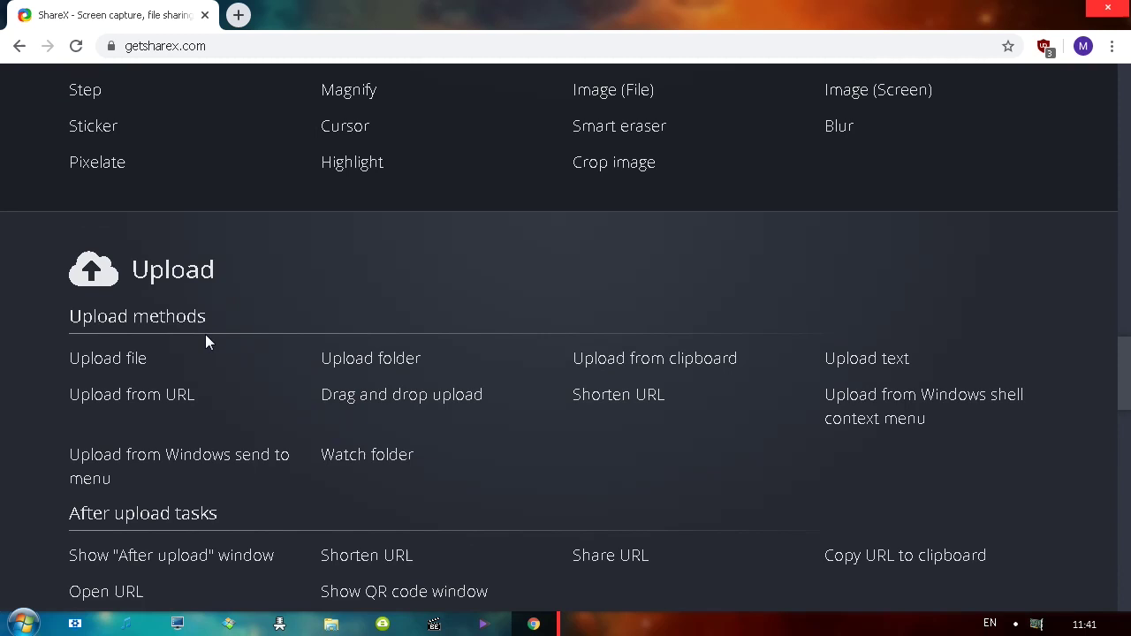
scroll(223, 309, up, 15)
click(380, 403)
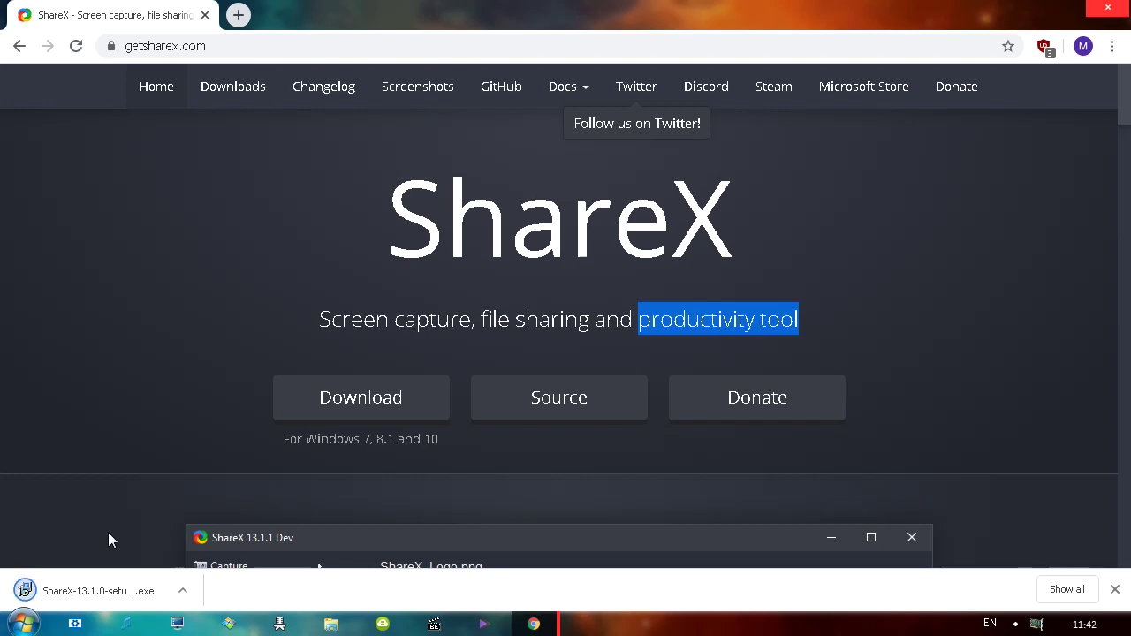
click(226, 330)
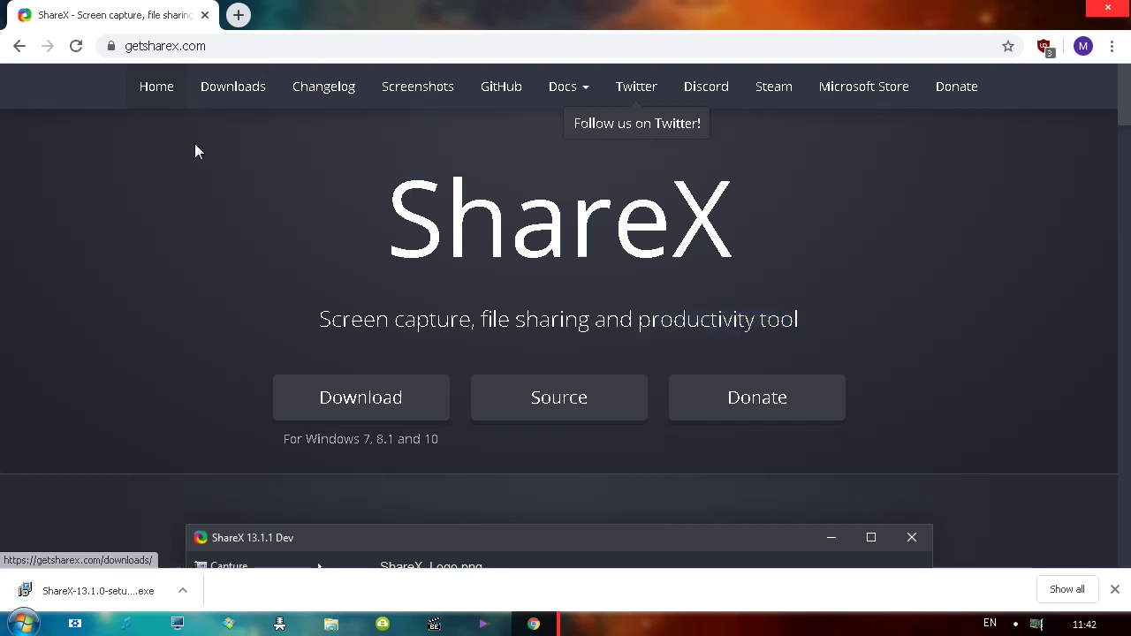
key(super+d)
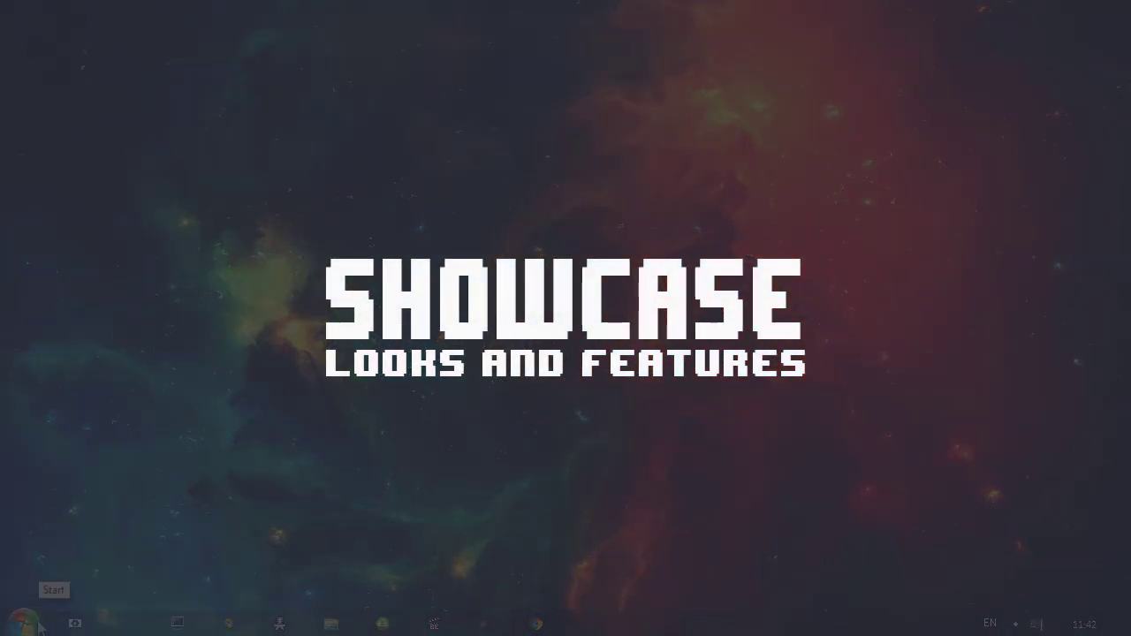
Launch ShareX 13.1 and expand the Capture submenu in its main window.
click(23, 623)
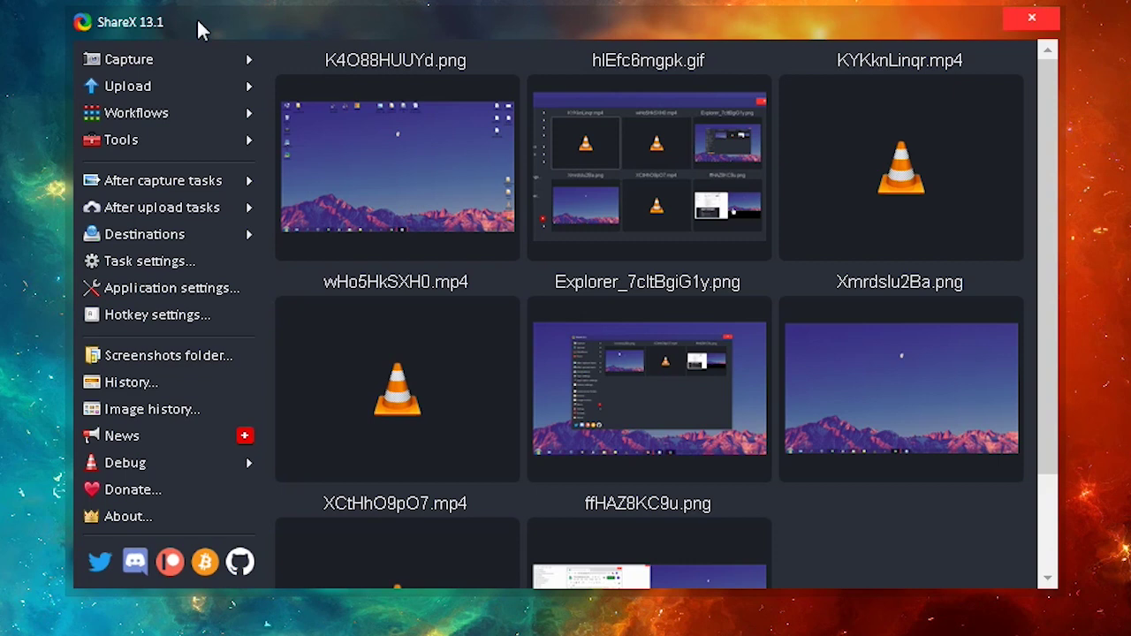
click(155, 51)
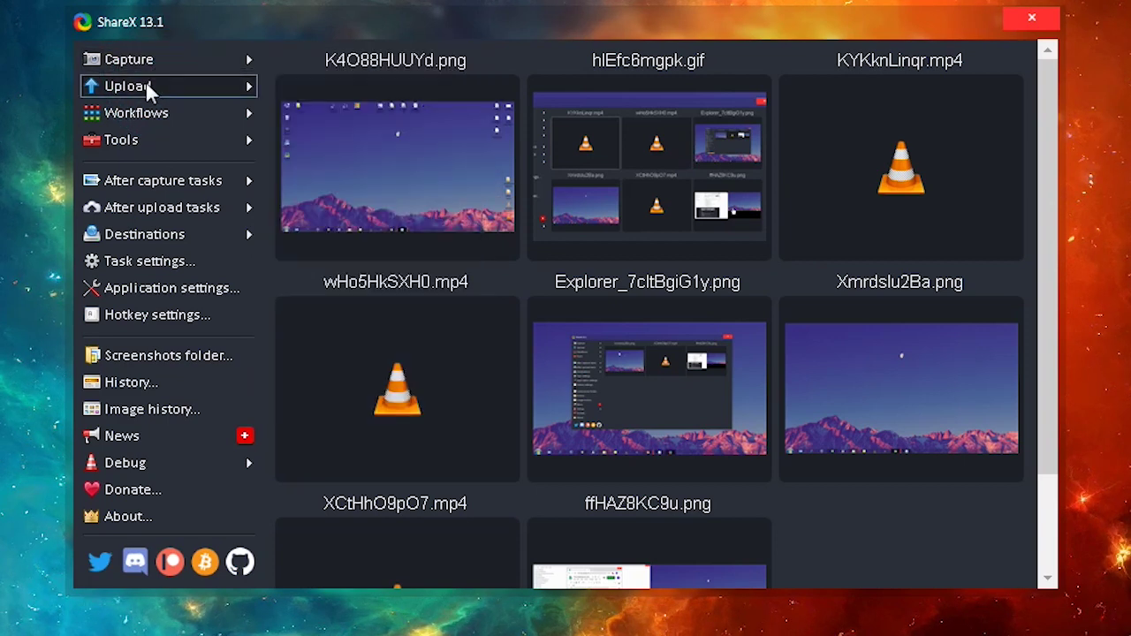
mouse_move(147, 71)
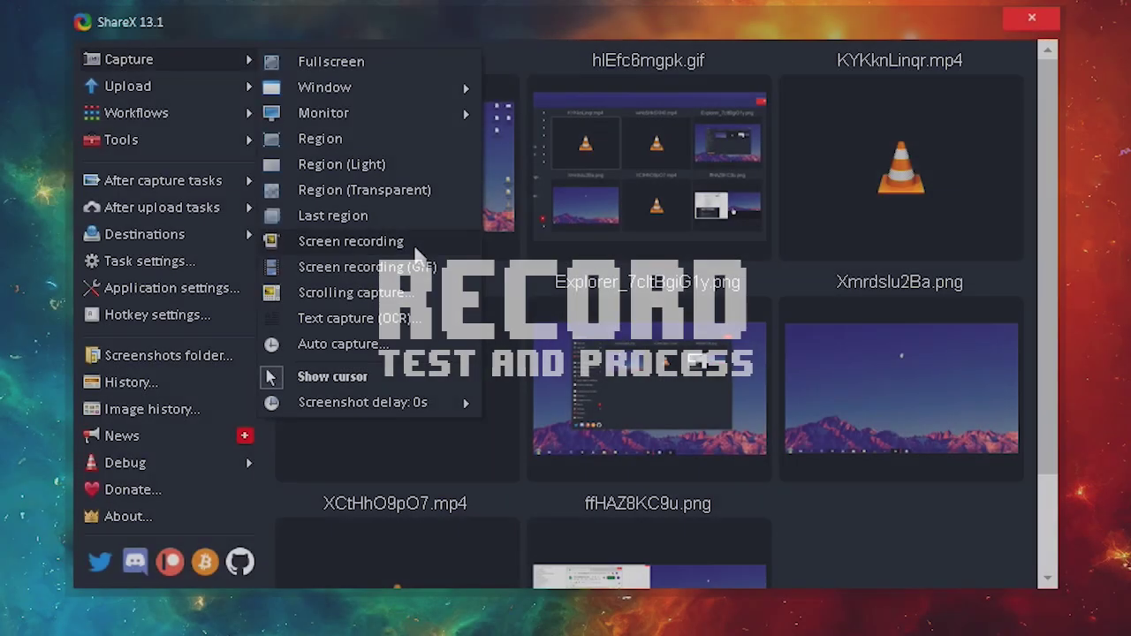
Record the full screen as video and stop it from the tray, saving A4d87Jub0X.mp4.
click(415, 249)
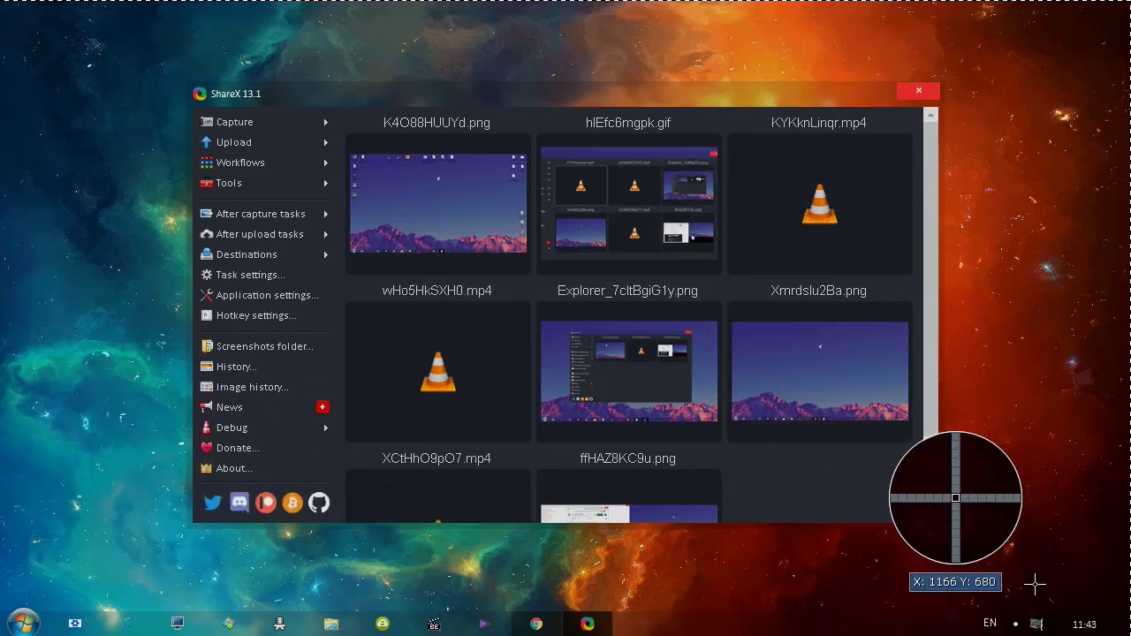
drag(1130, 0, 0, 635)
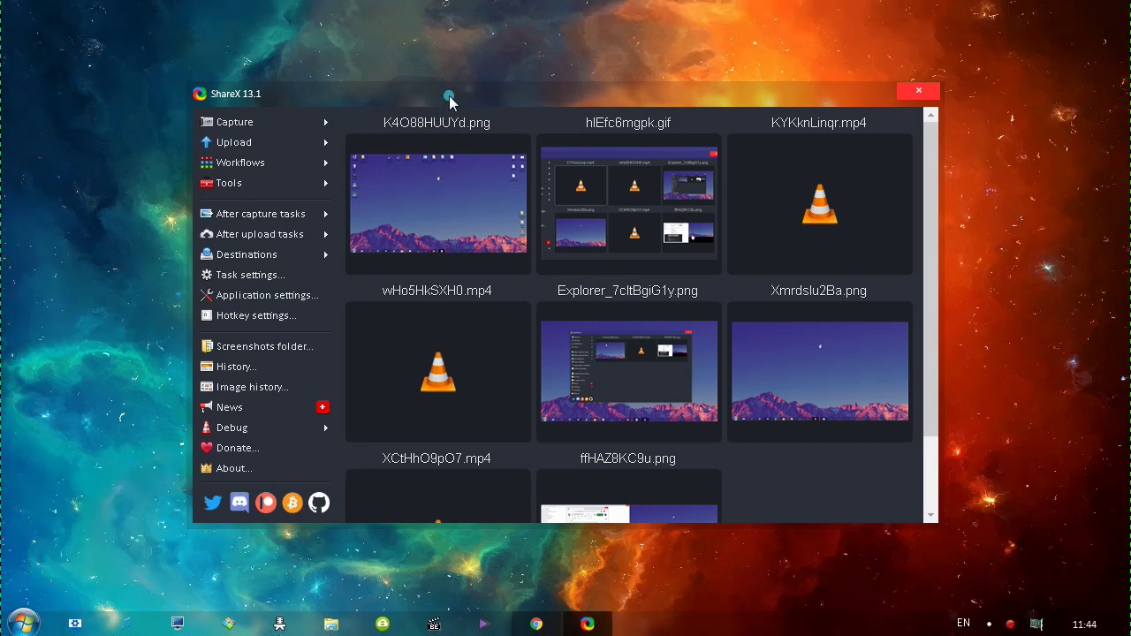
mouse_move(450, 93)
mouse_down()
mouse_move(531, 97)
mouse_move(430, 86)
mouse_up()
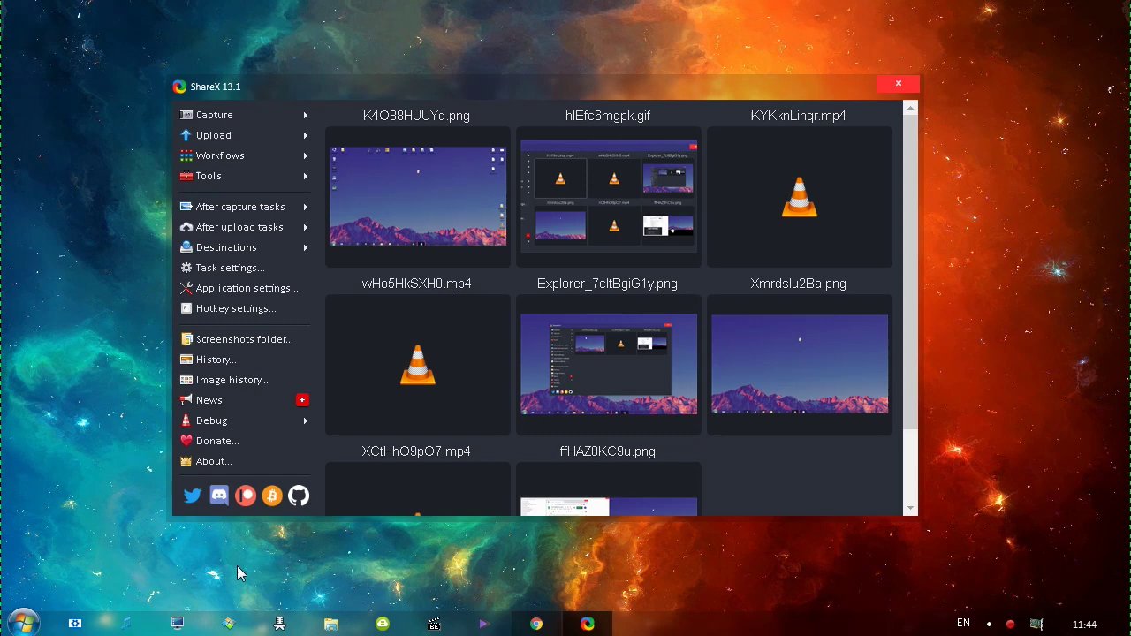
right_click(1009, 625)
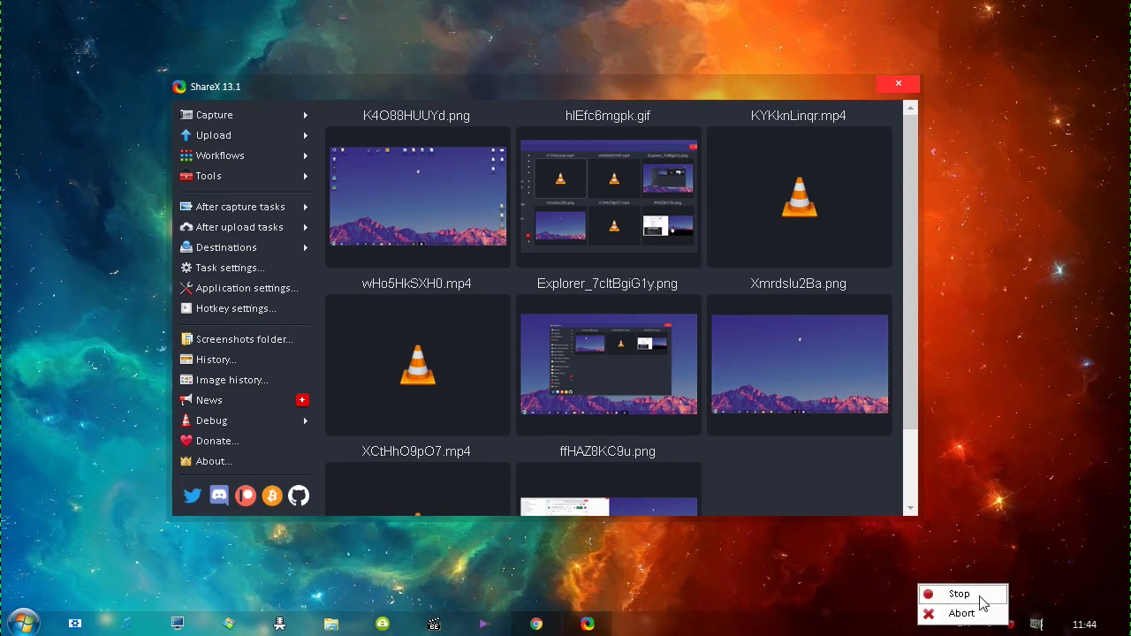
click(980, 596)
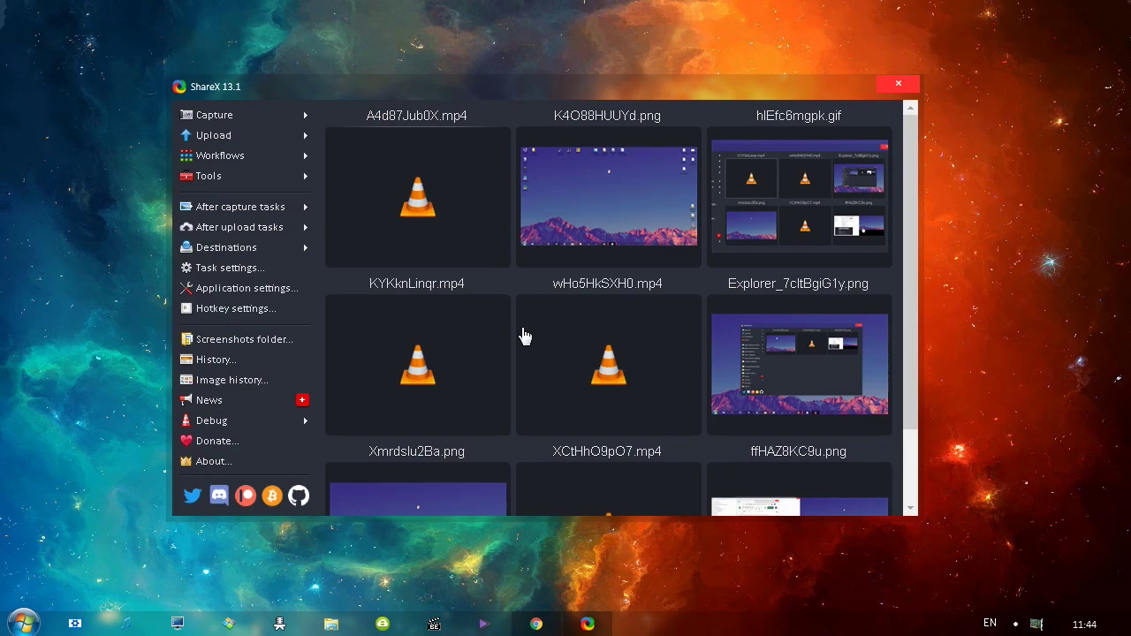
Start a video recording over the thumbnail grid region, then abort it without saving.
click(232, 114)
click(248, 115)
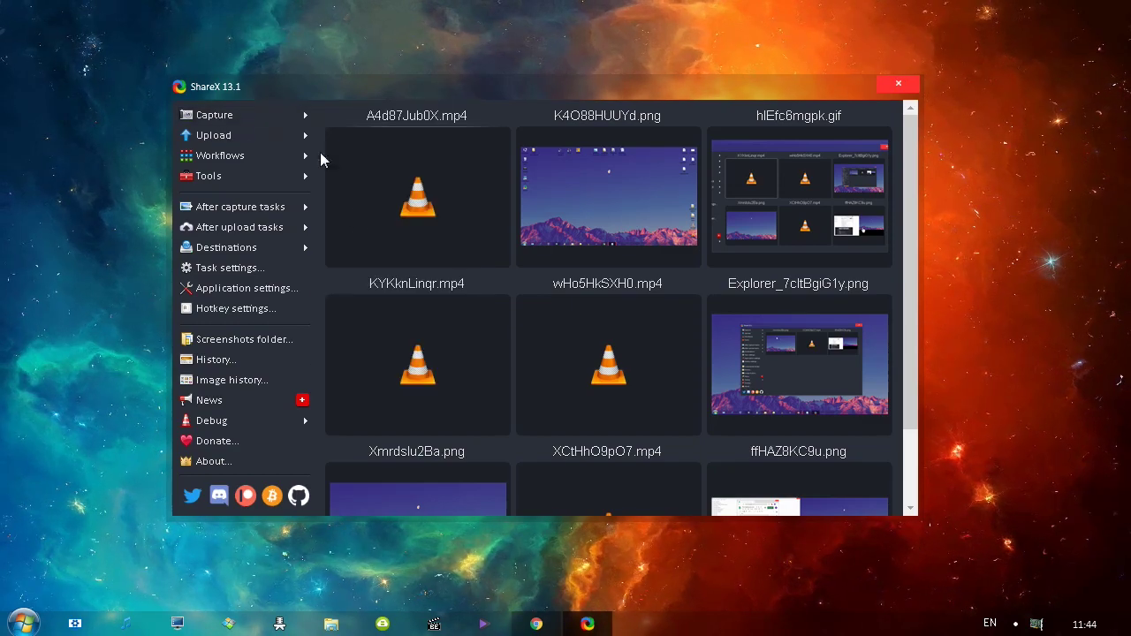
click(261, 115)
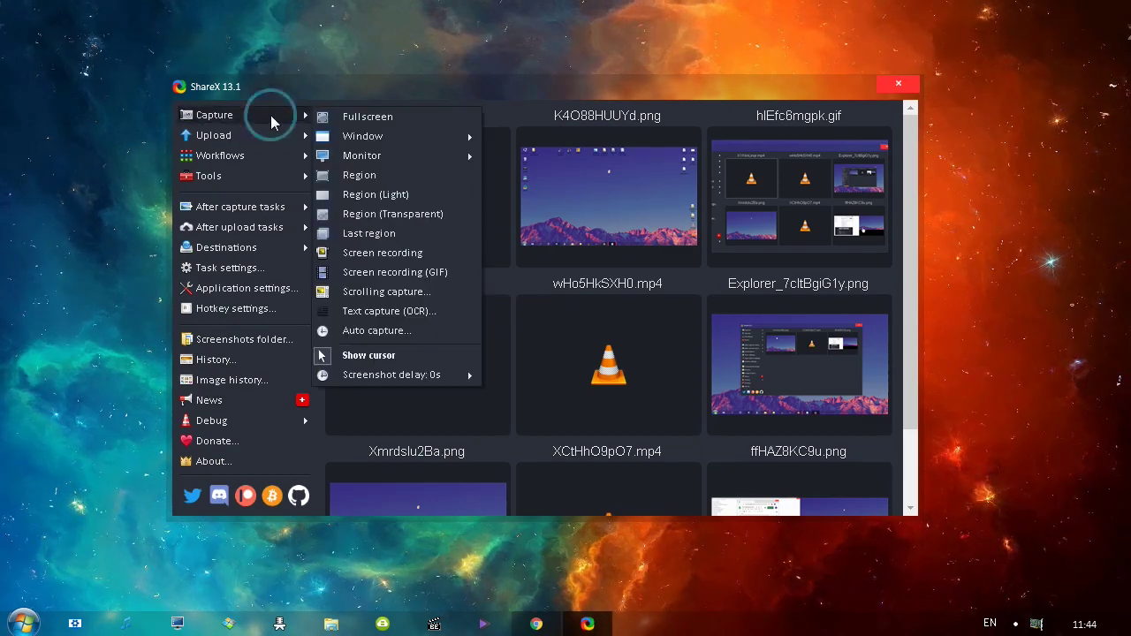
click(368, 256)
drag(322, 33, 863, 320)
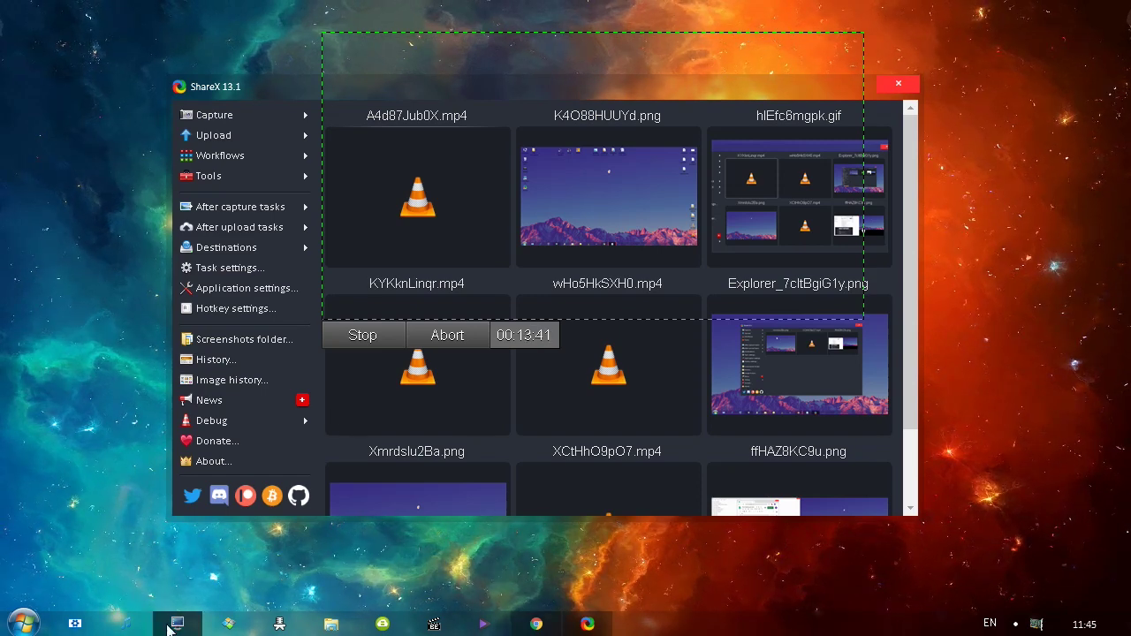
click(456, 342)
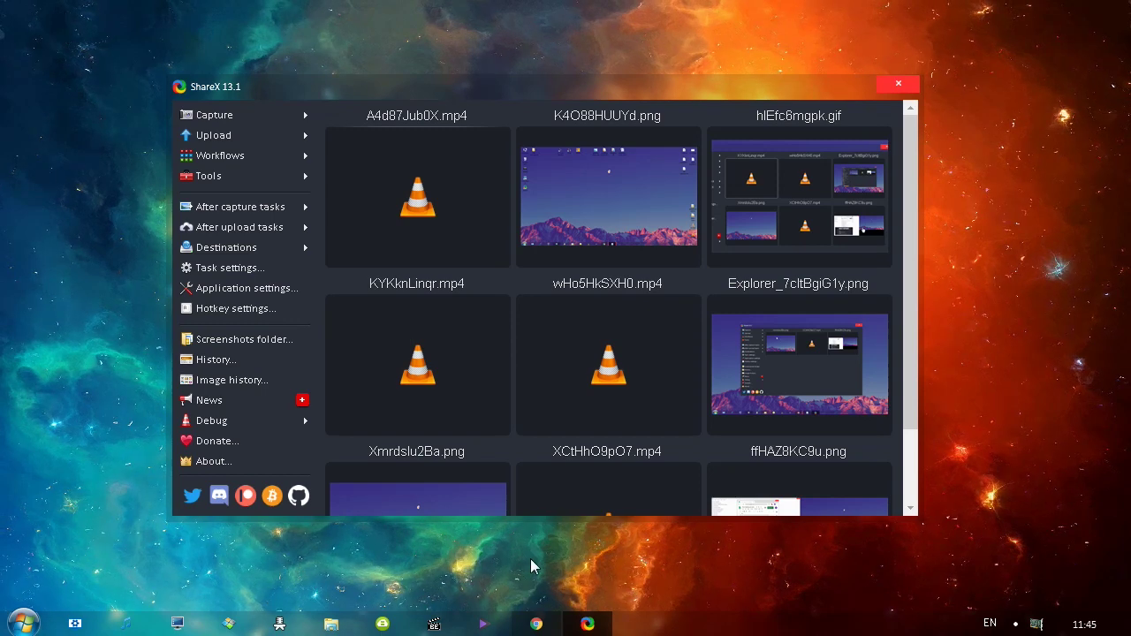
Start a GIF screen recording, cancel its area selection, and reopen the Capture menu.
click(214, 115)
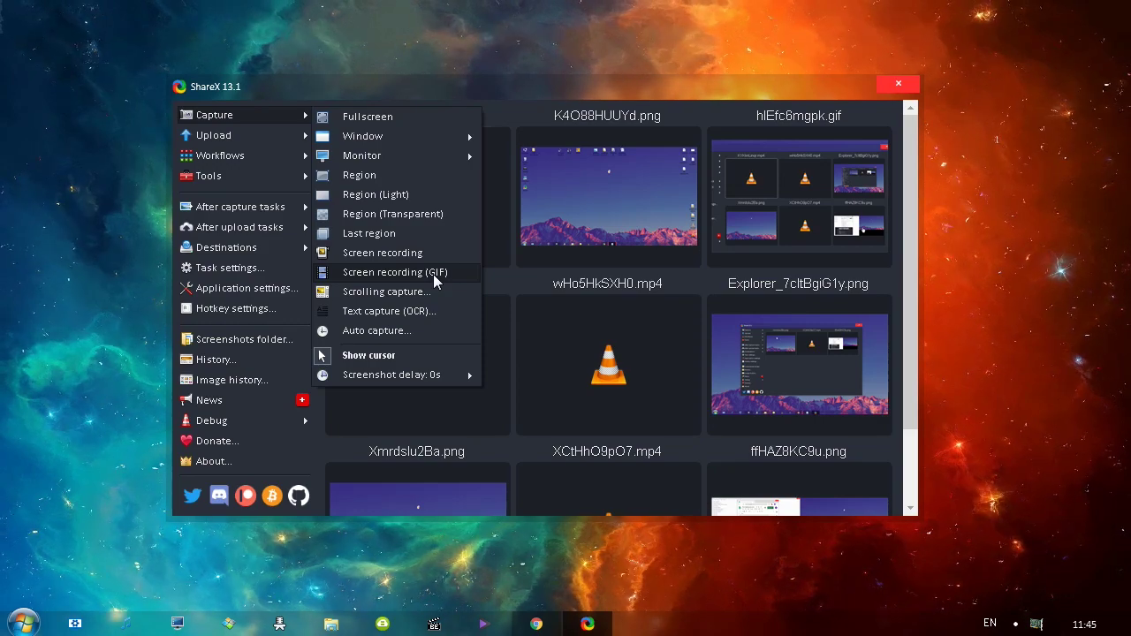
click(434, 281)
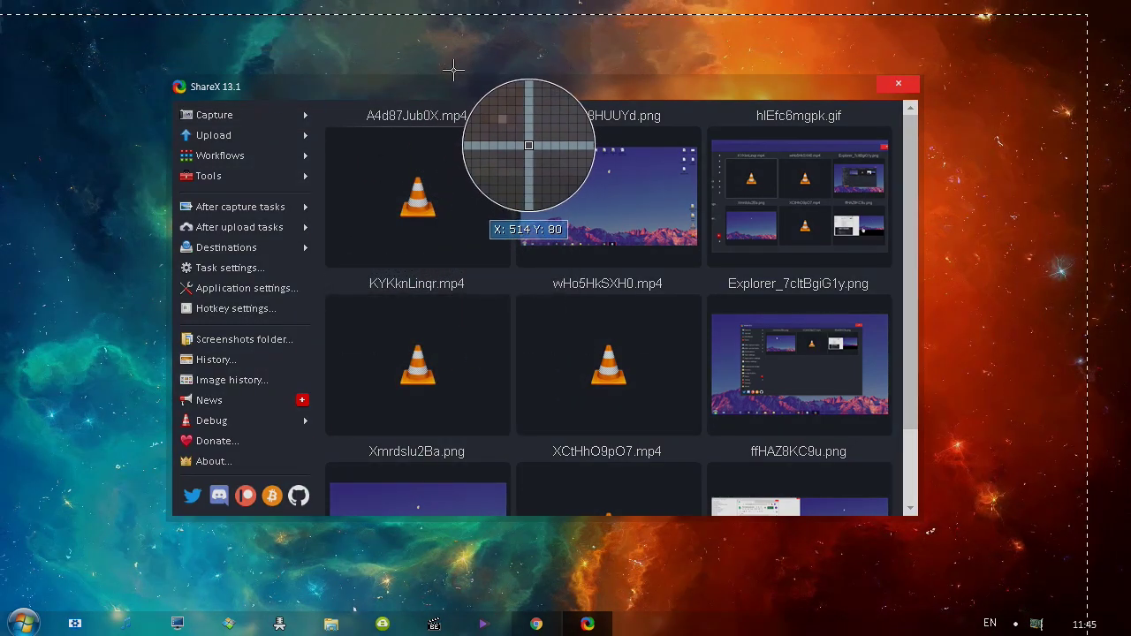
right_click(525, 64)
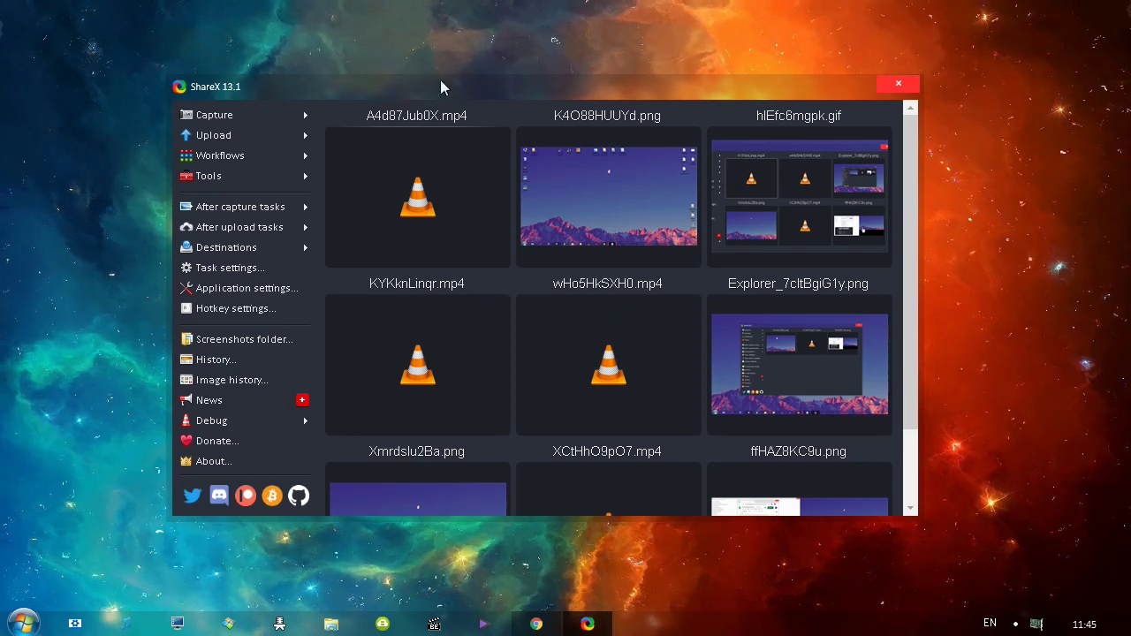
click(300, 115)
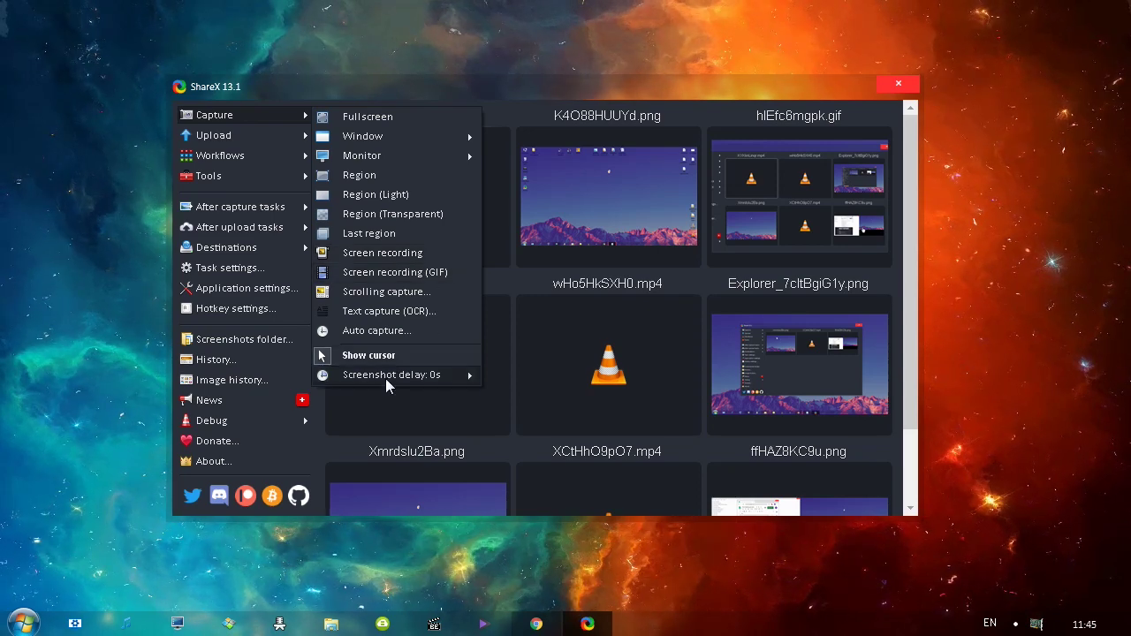
Record a short GIF of a custom region via Workflows, then stop it.
mouse_move(386, 378)
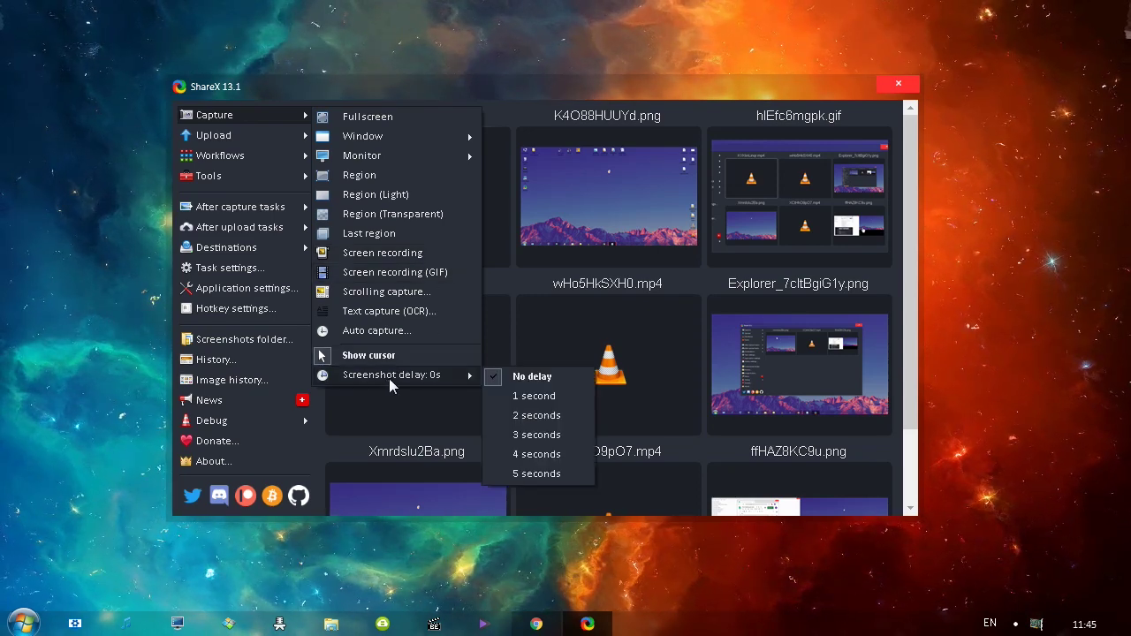
mouse_move(239, 134)
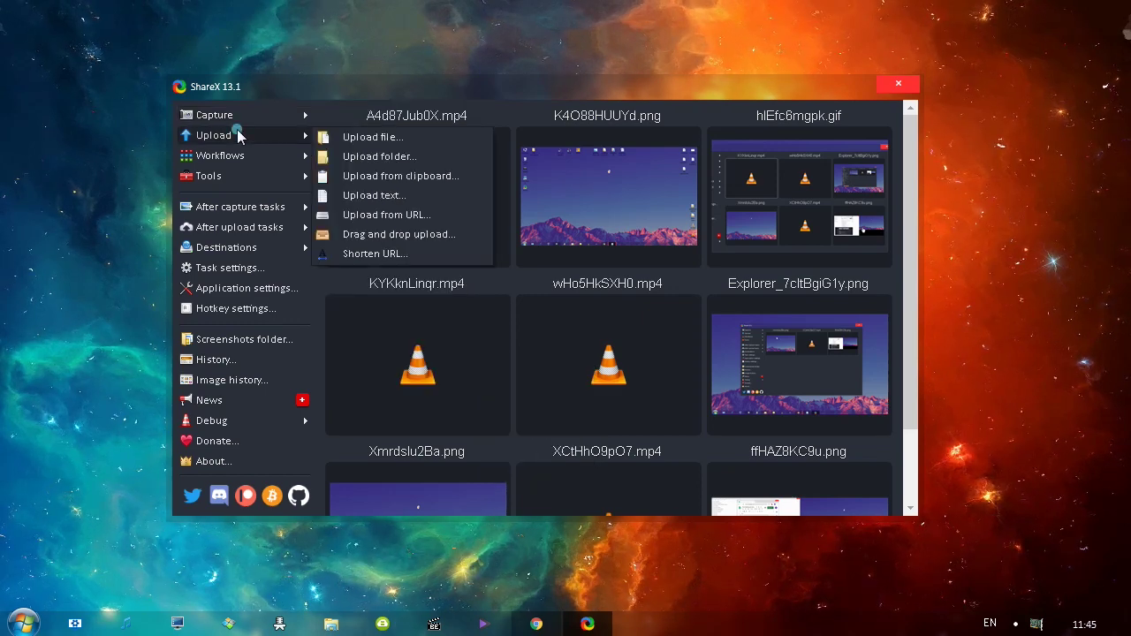
mouse_move(232, 159)
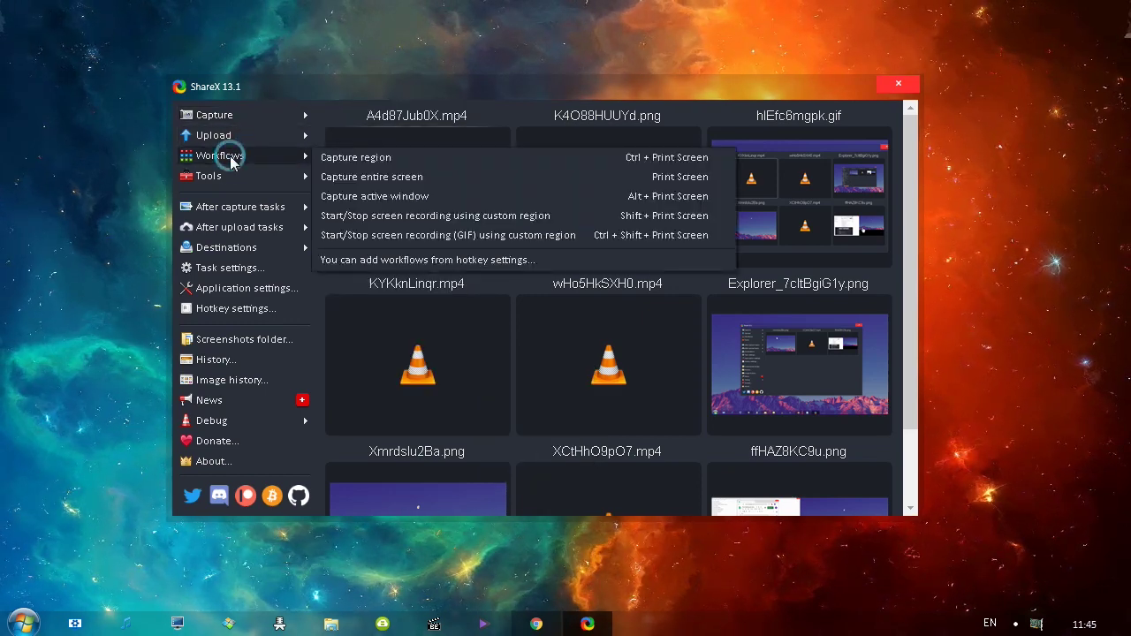
click(463, 241)
drag(435, 34, 888, 325)
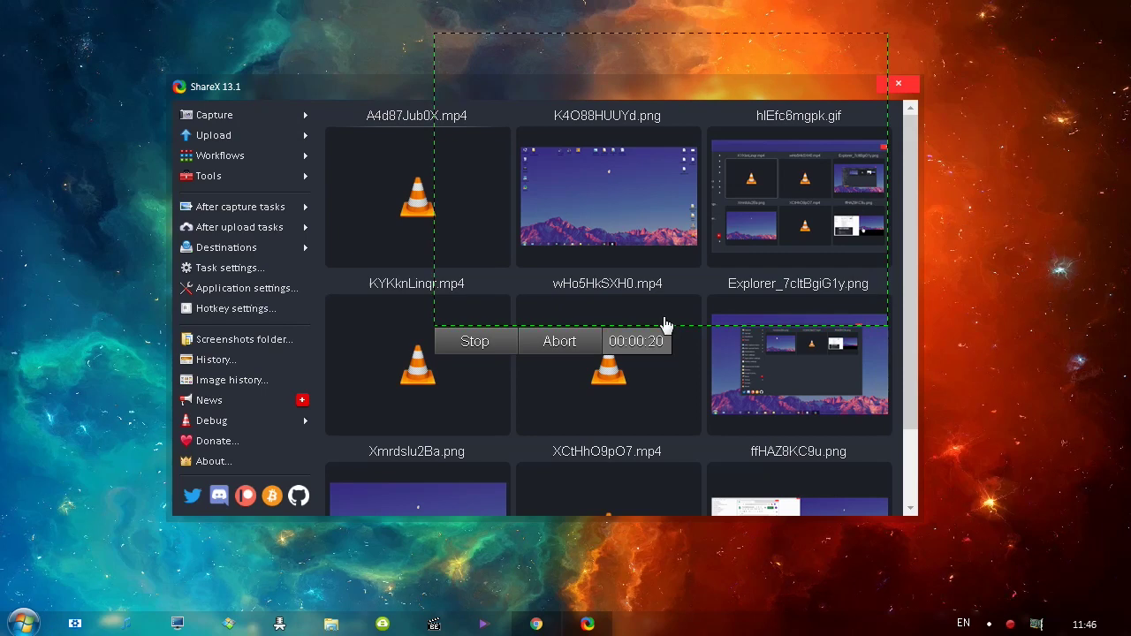
click(536, 343)
Inspect the Video converter (H.264 / x264, quality 23), then close it.
click(215, 179)
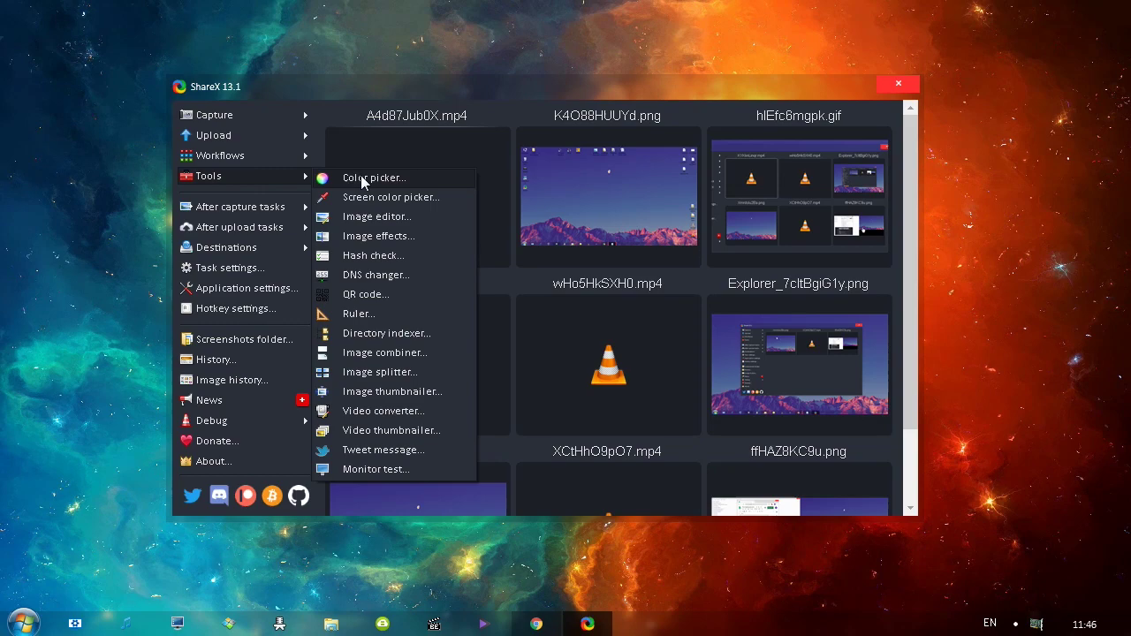
click(349, 411)
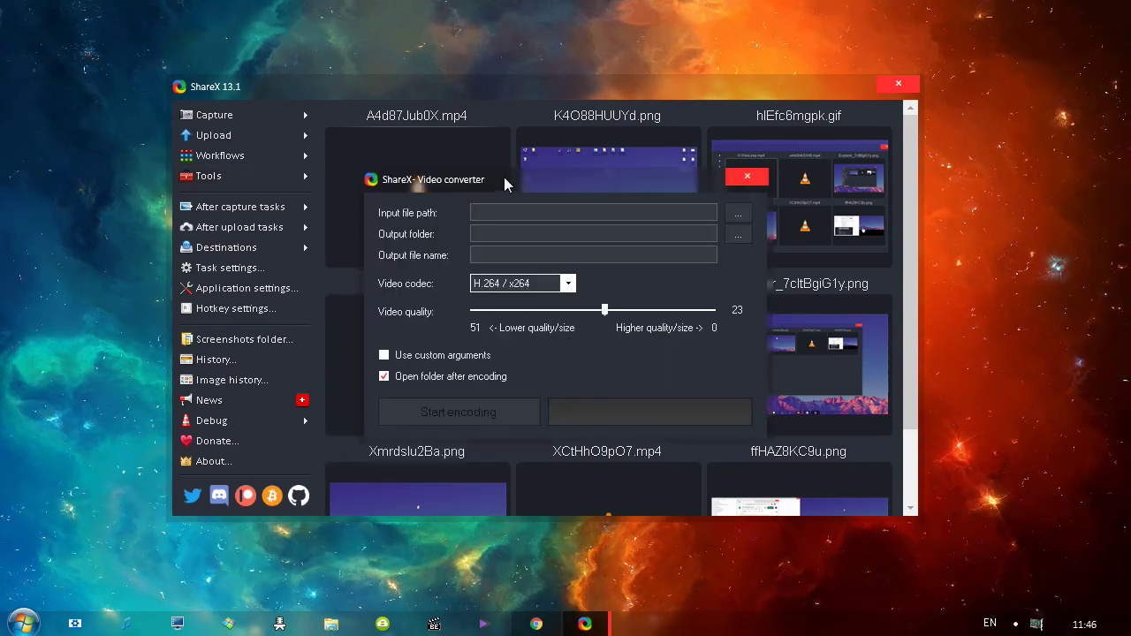
drag(438, 177, 410, 192)
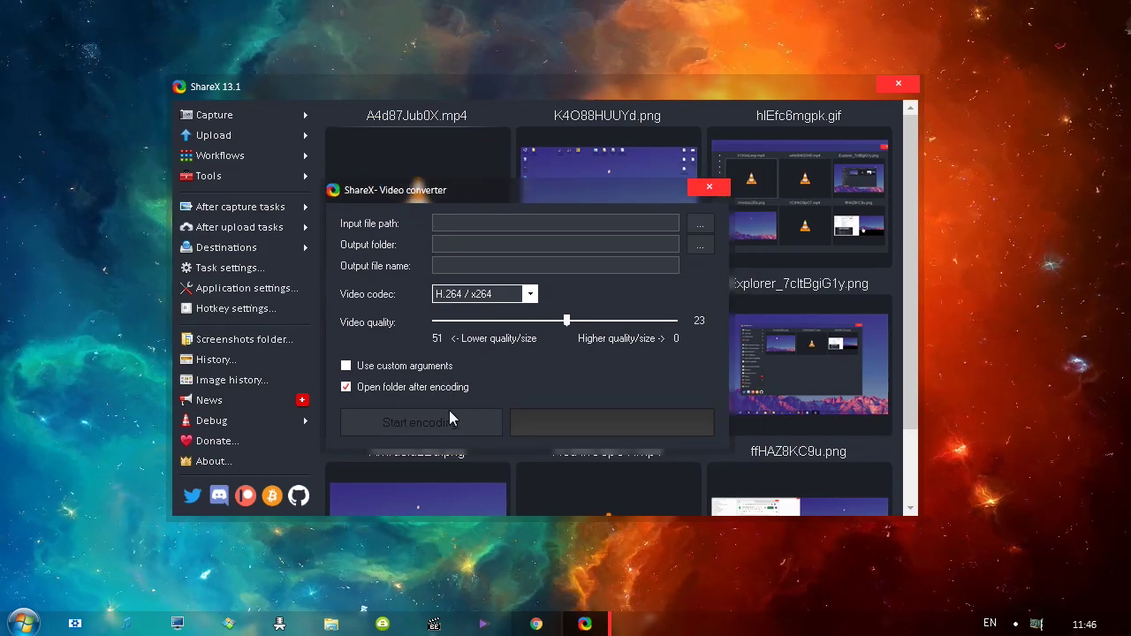
click(709, 187)
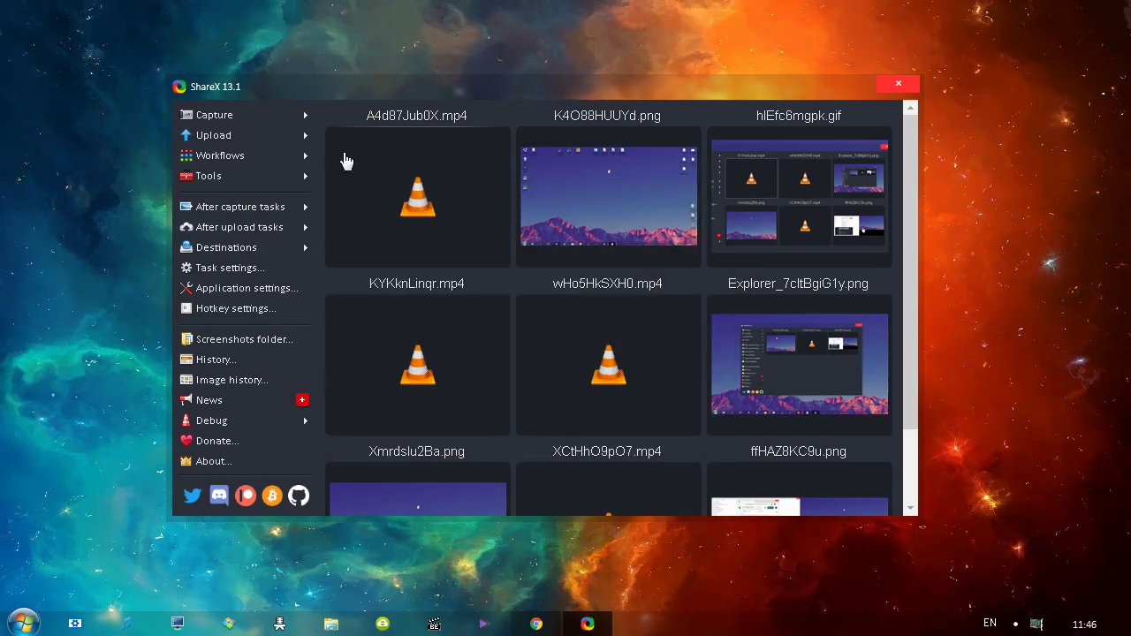
click(239, 208)
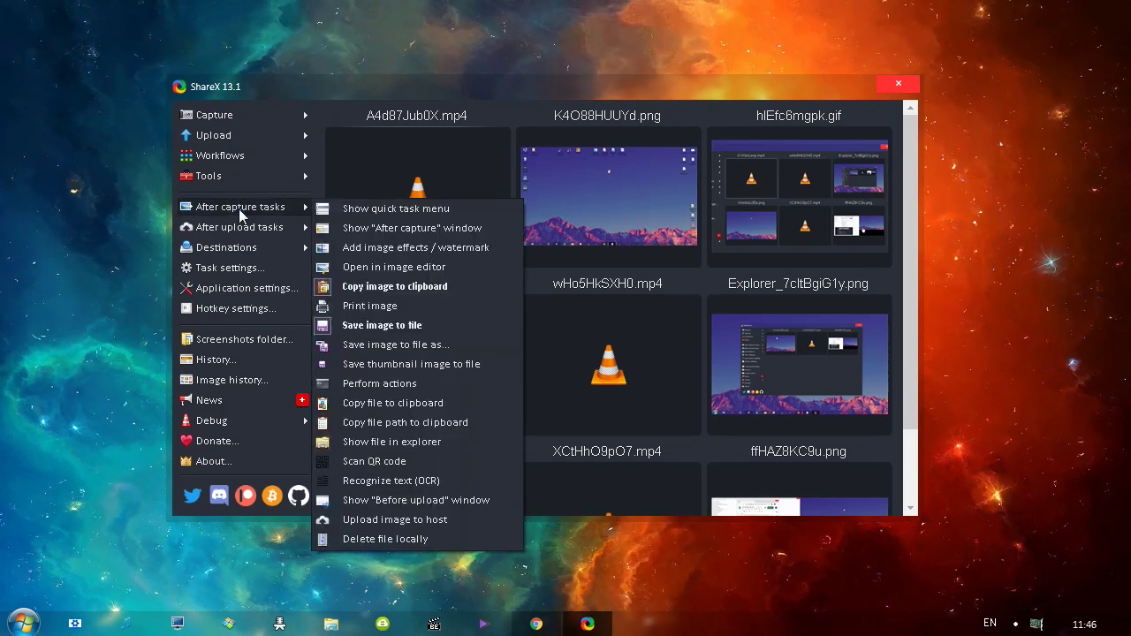
Open Task settings and browse to the Screen recorder page.
mouse_move(233, 254)
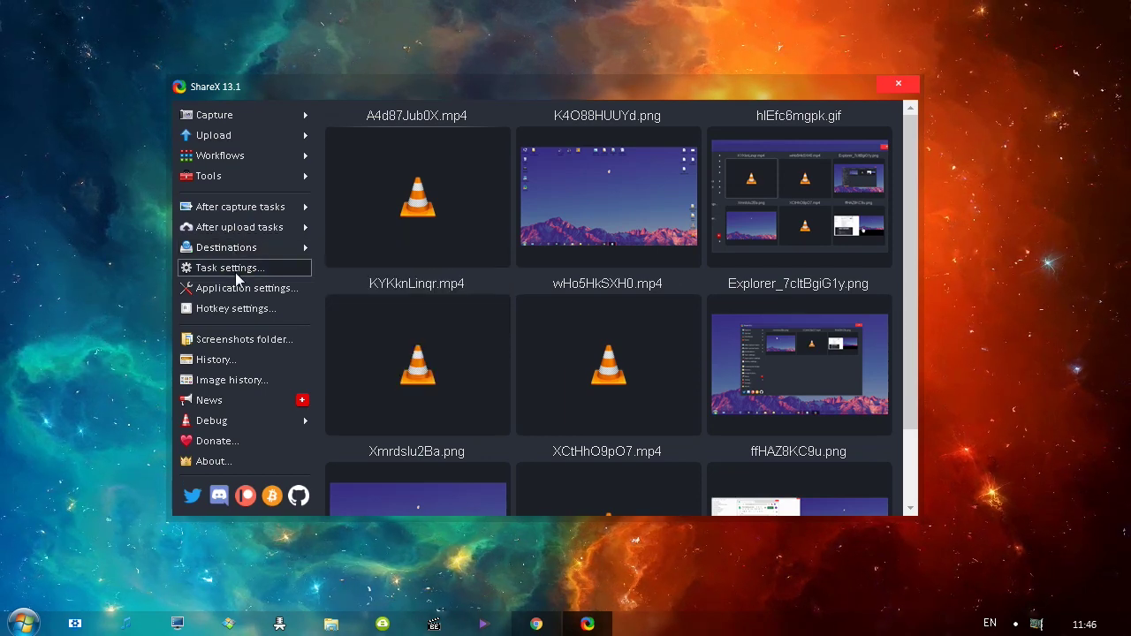
click(235, 272)
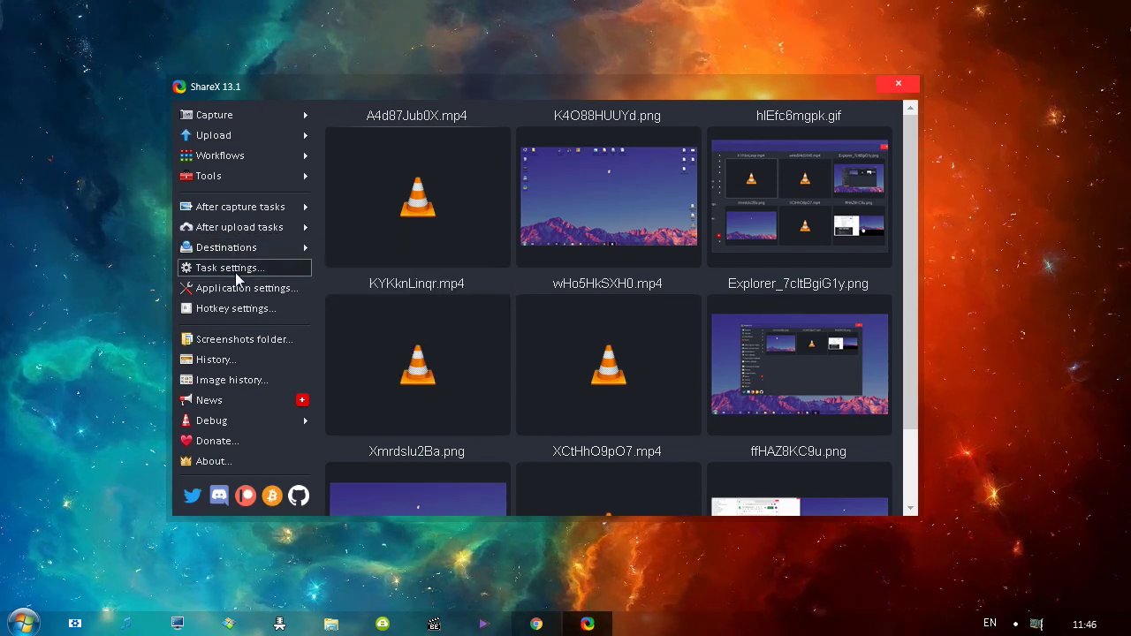
click(291, 166)
click(255, 116)
click(255, 100)
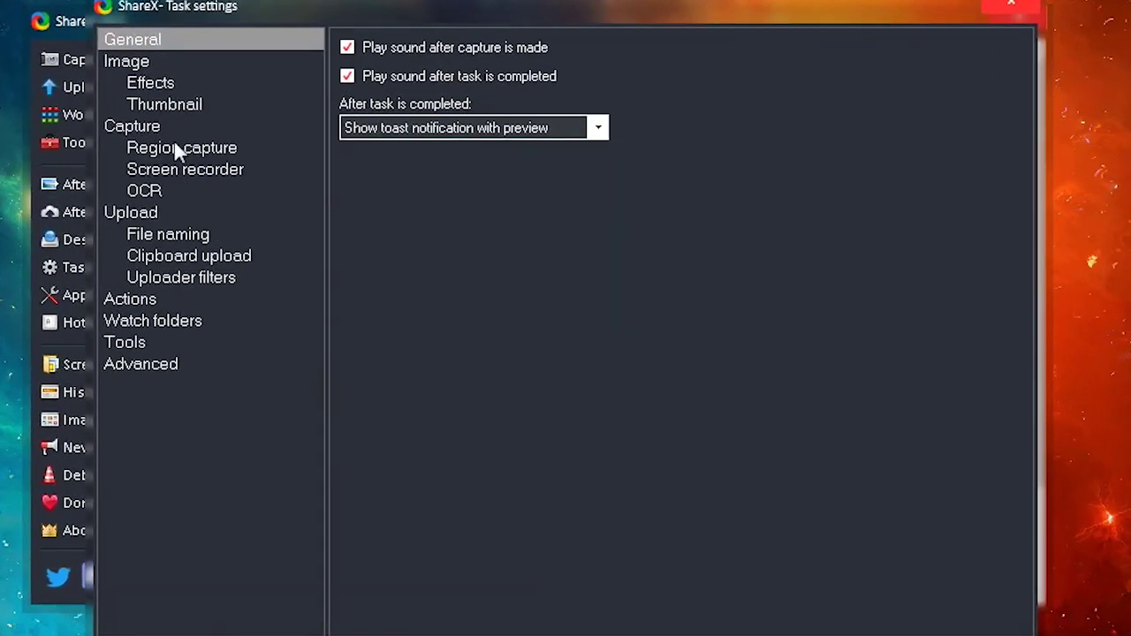
click(148, 169)
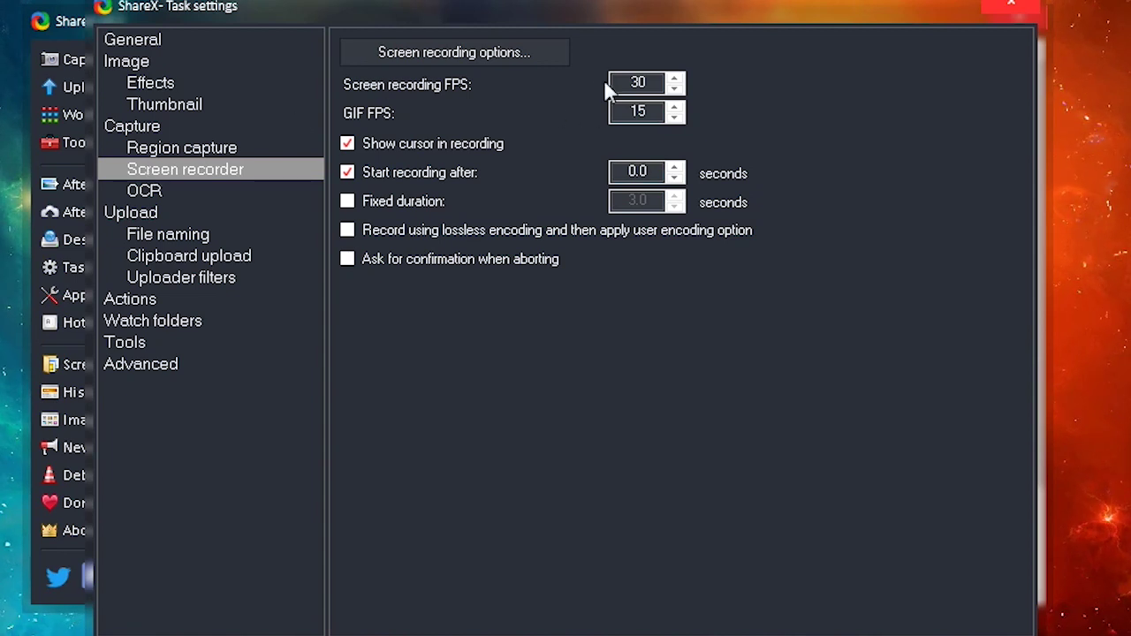
Set a 3-second start delay and a fixed 5-second recording duration.
click(640, 81)
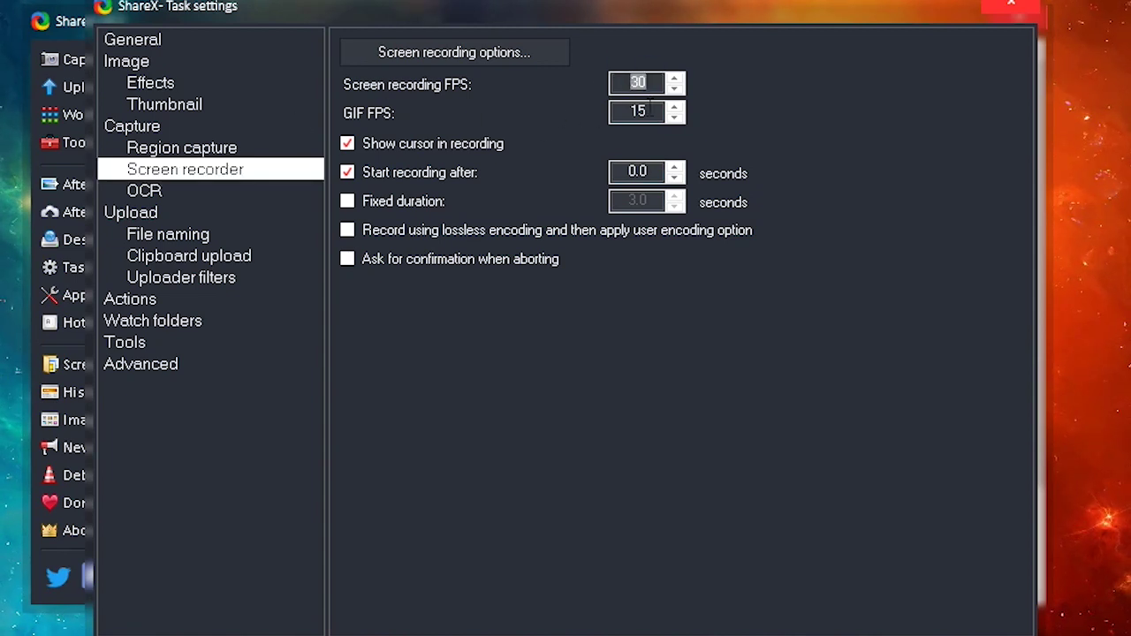
key(Tab)
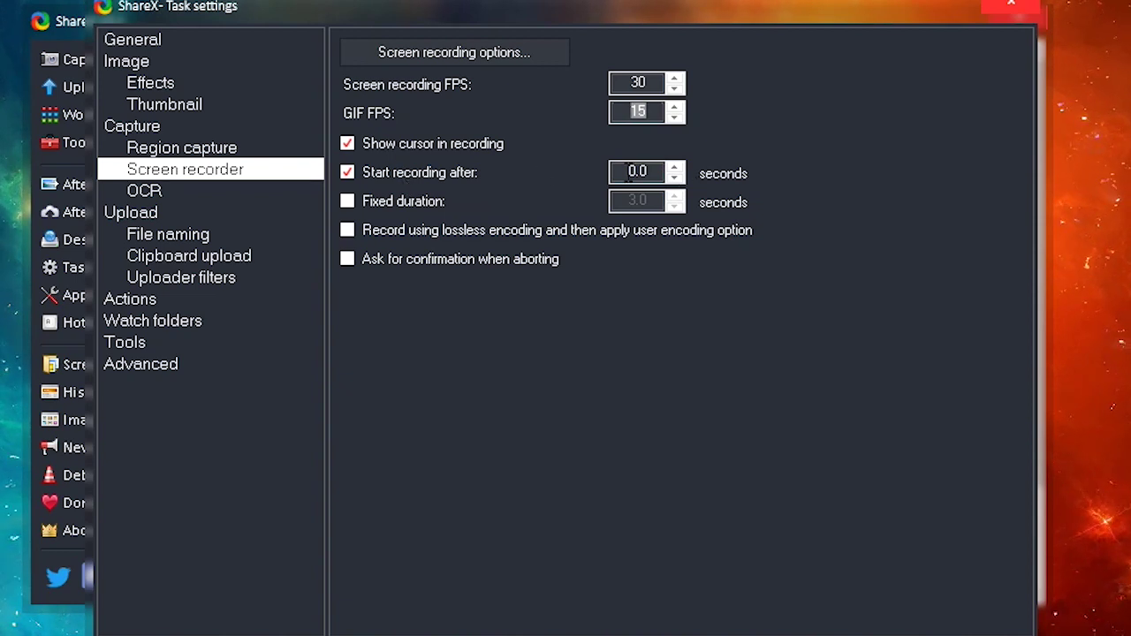
click(645, 171)
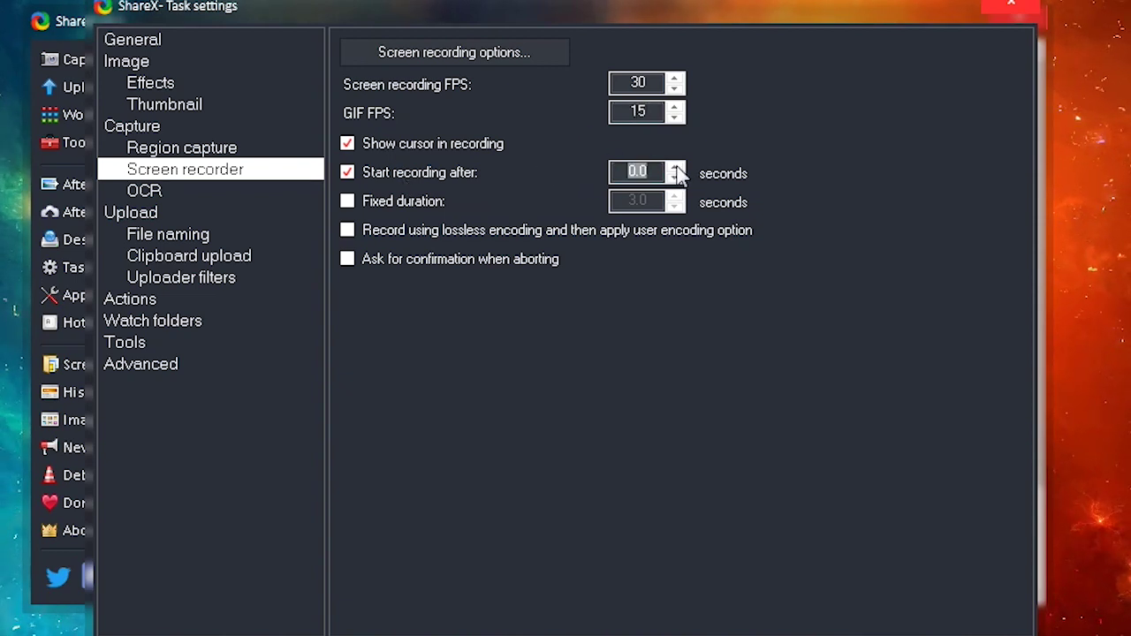
text(3)
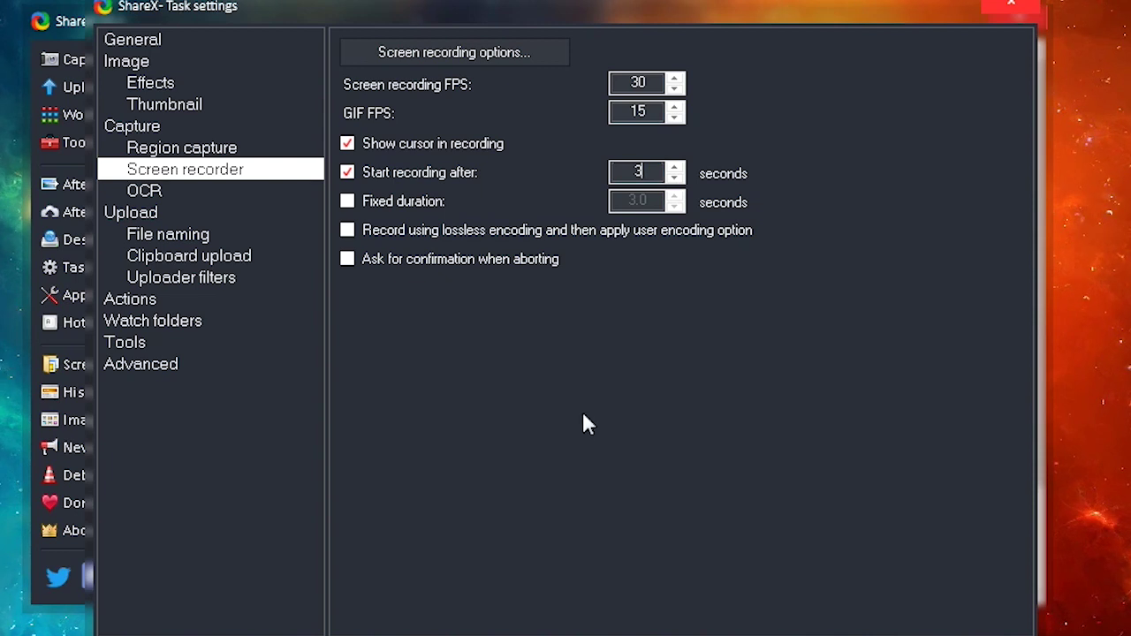
click(347, 202)
click(674, 205)
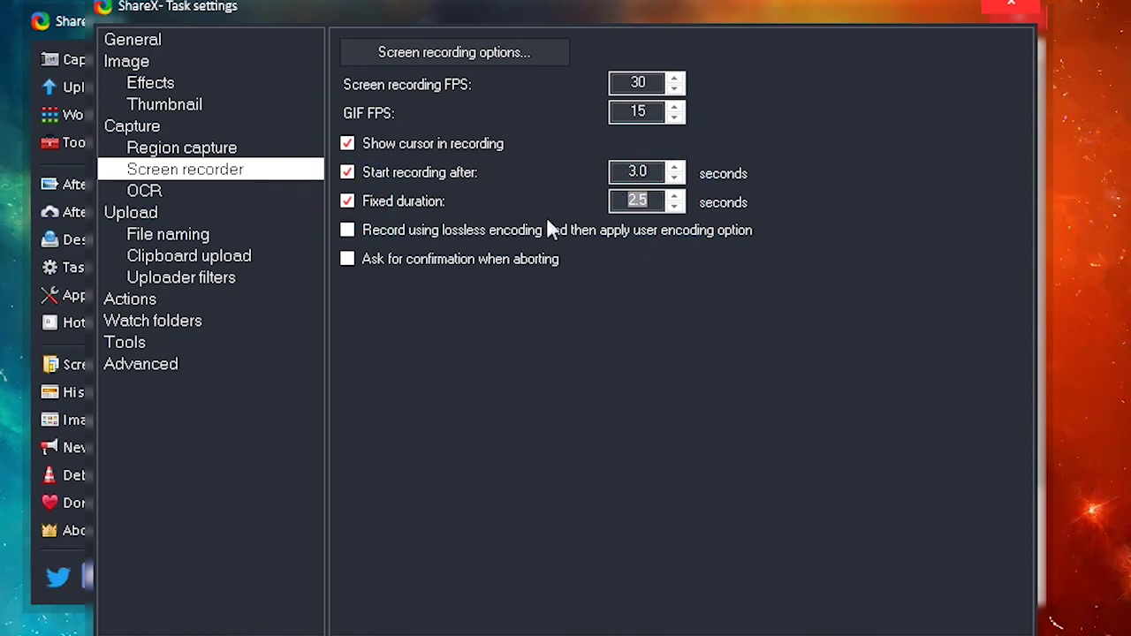
text(5)
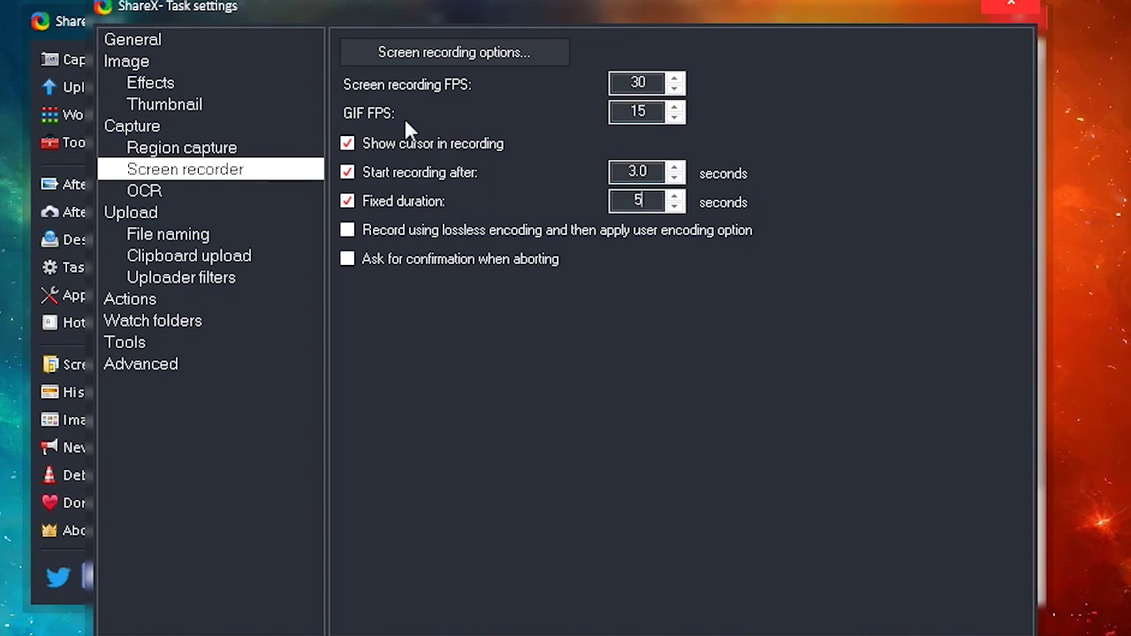
click(424, 53)
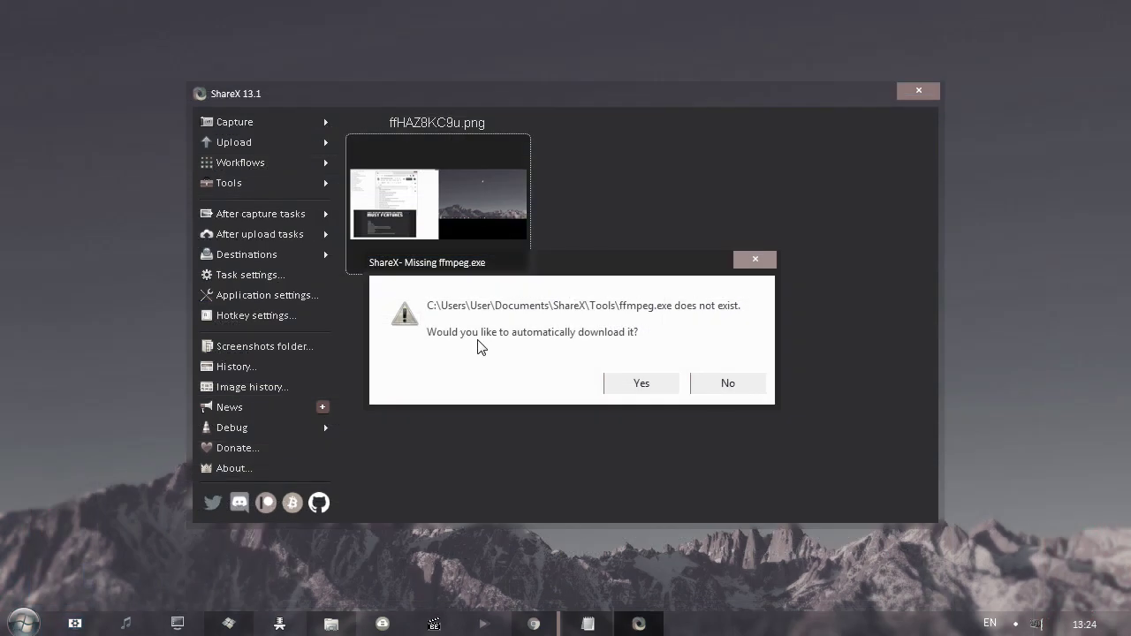
Accept the automatic ffmpeg.exe download and look through the video and audio source lists.
click(638, 383)
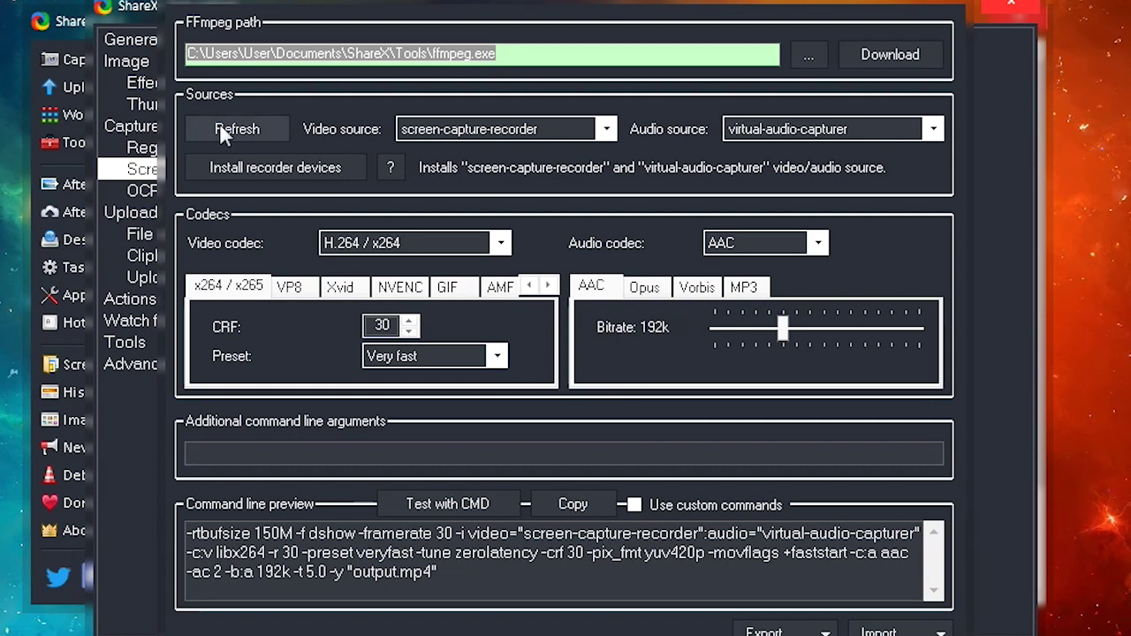
click(553, 129)
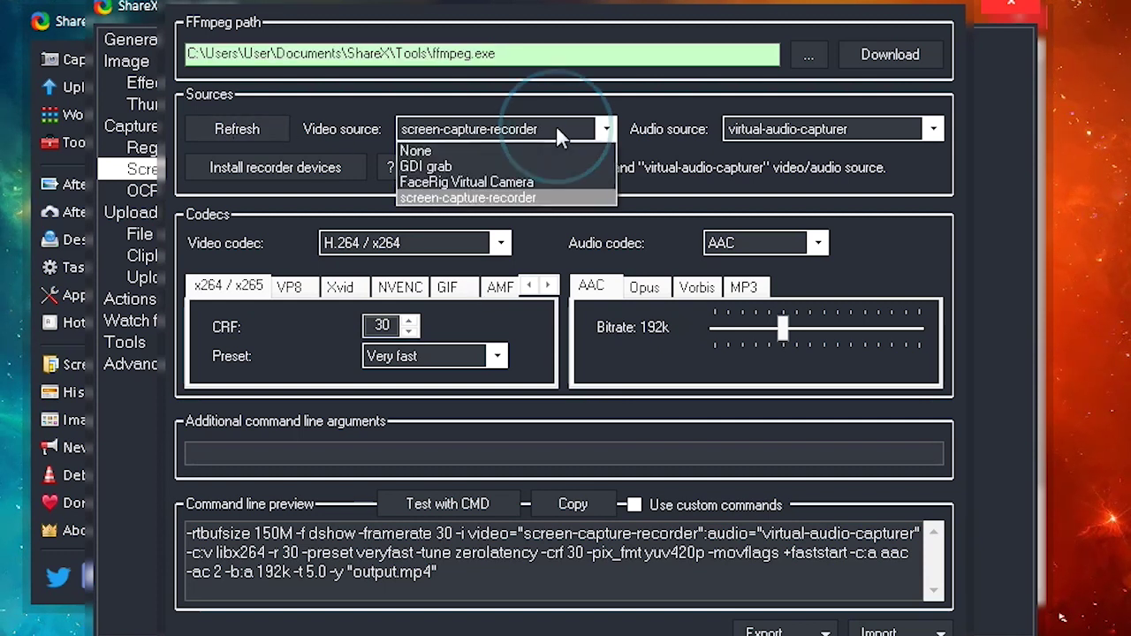
click(822, 129)
click(821, 129)
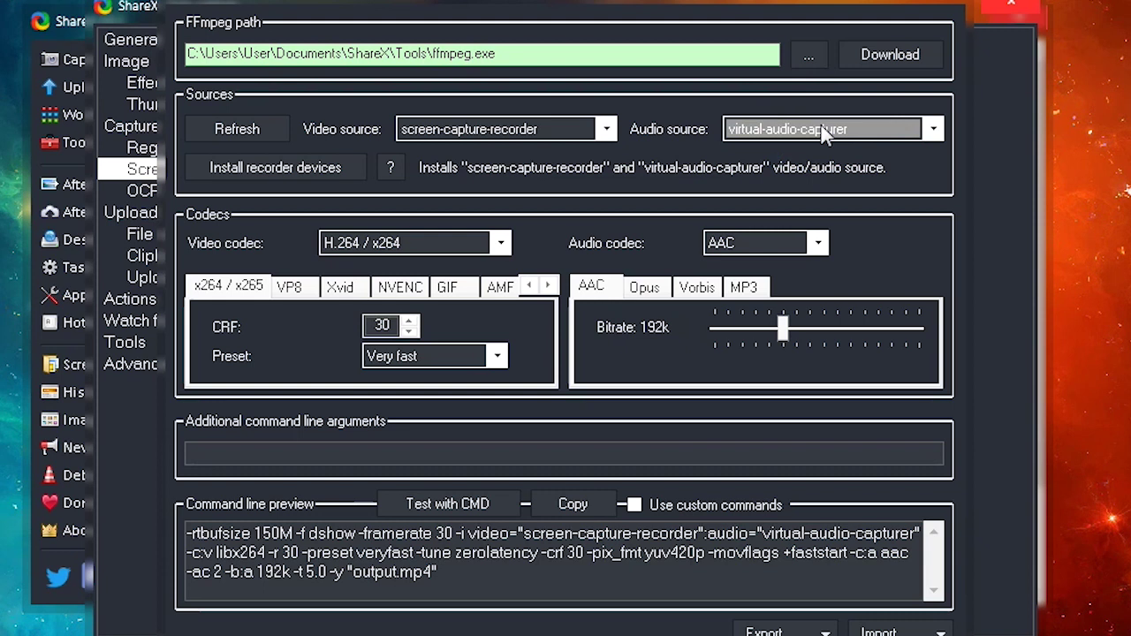
click(479, 129)
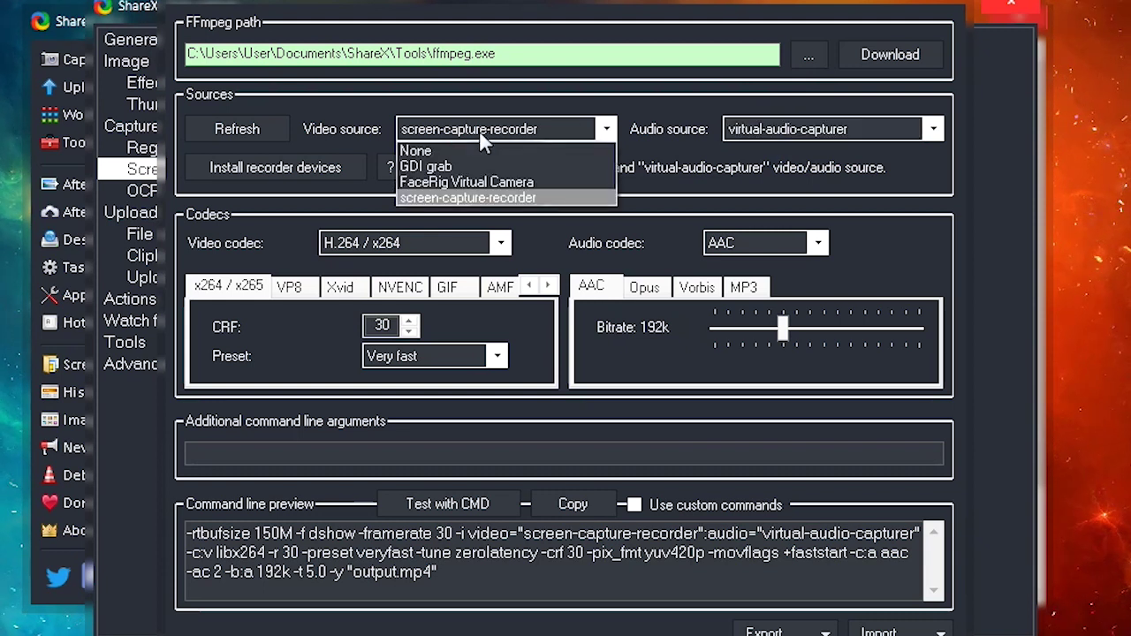
click(751, 129)
click(773, 130)
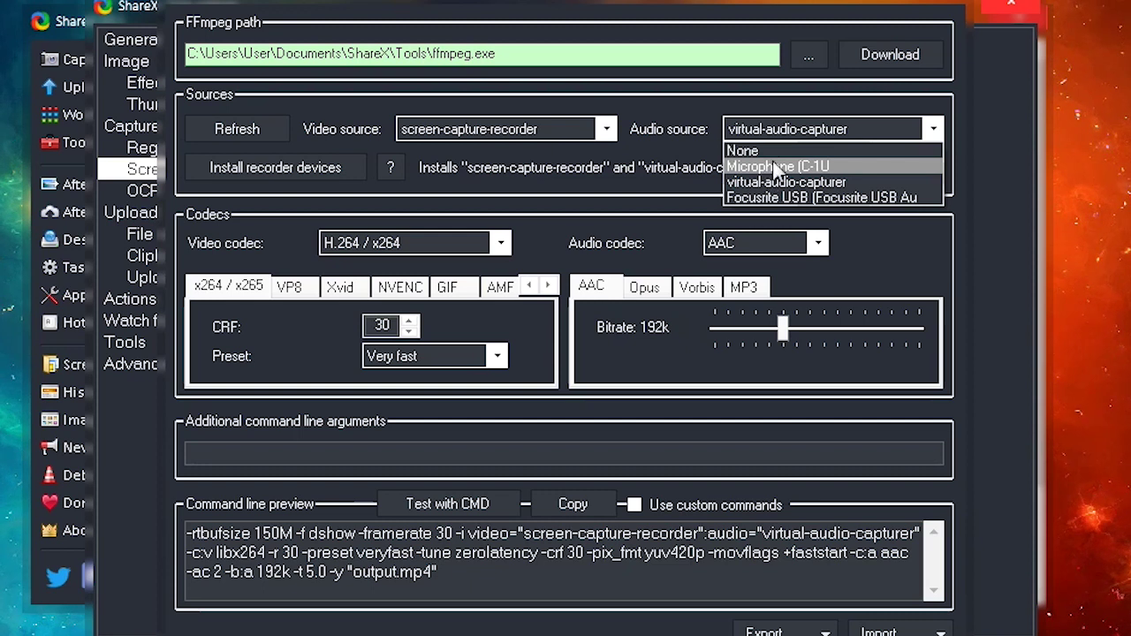
click(686, 112)
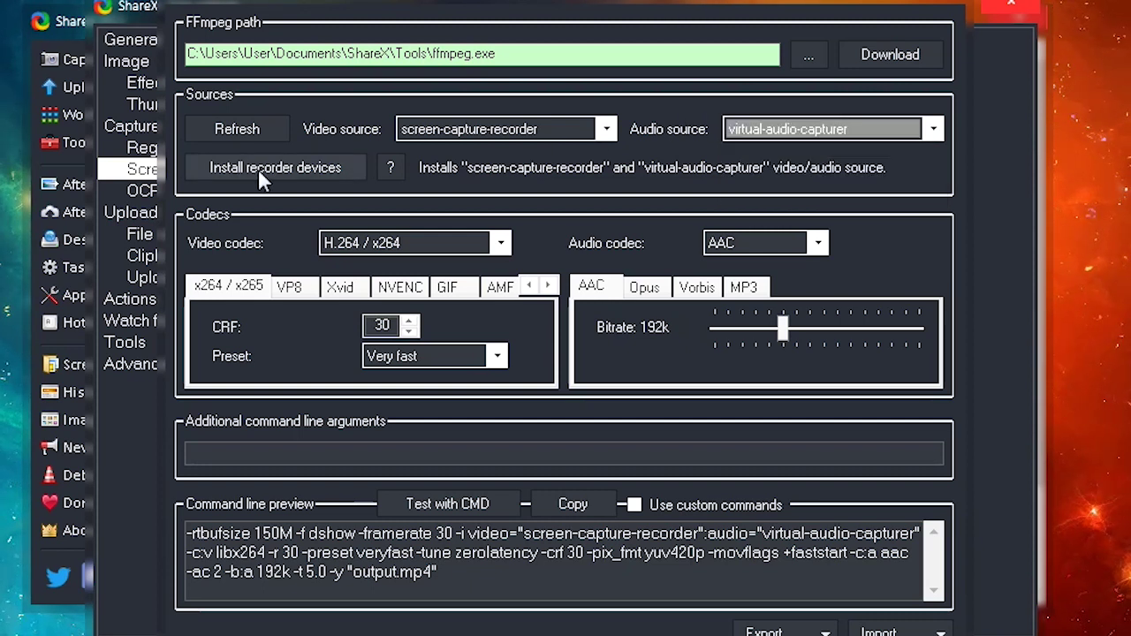
Keep screen-capture-recorder as video source and set audio source to Microphone (C-1U).
click(499, 130)
click(780, 134)
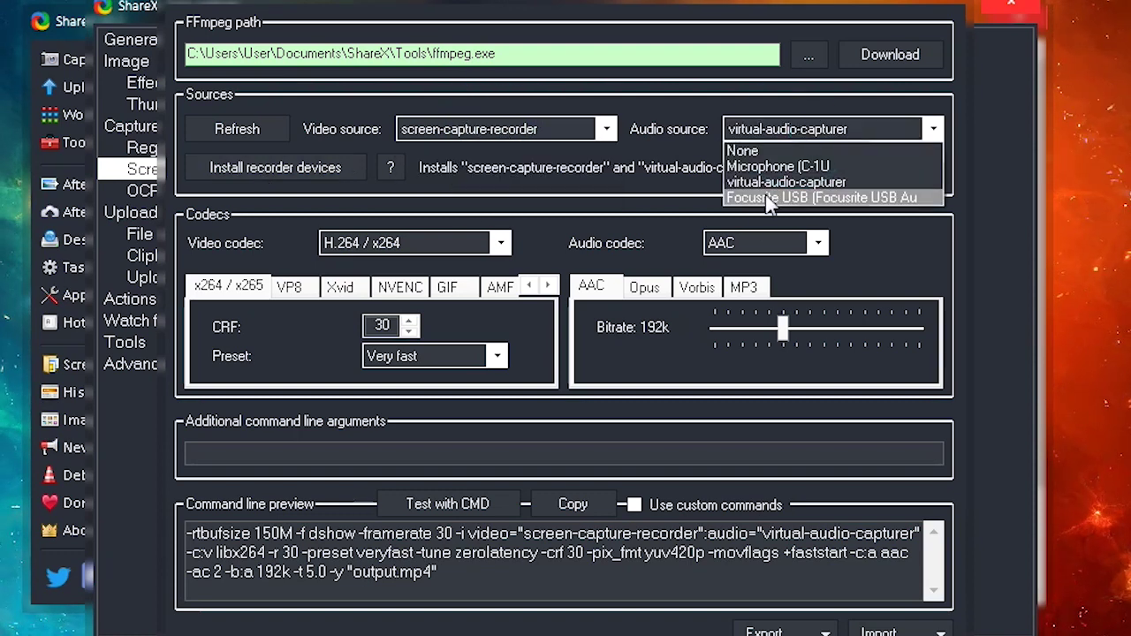
click(772, 174)
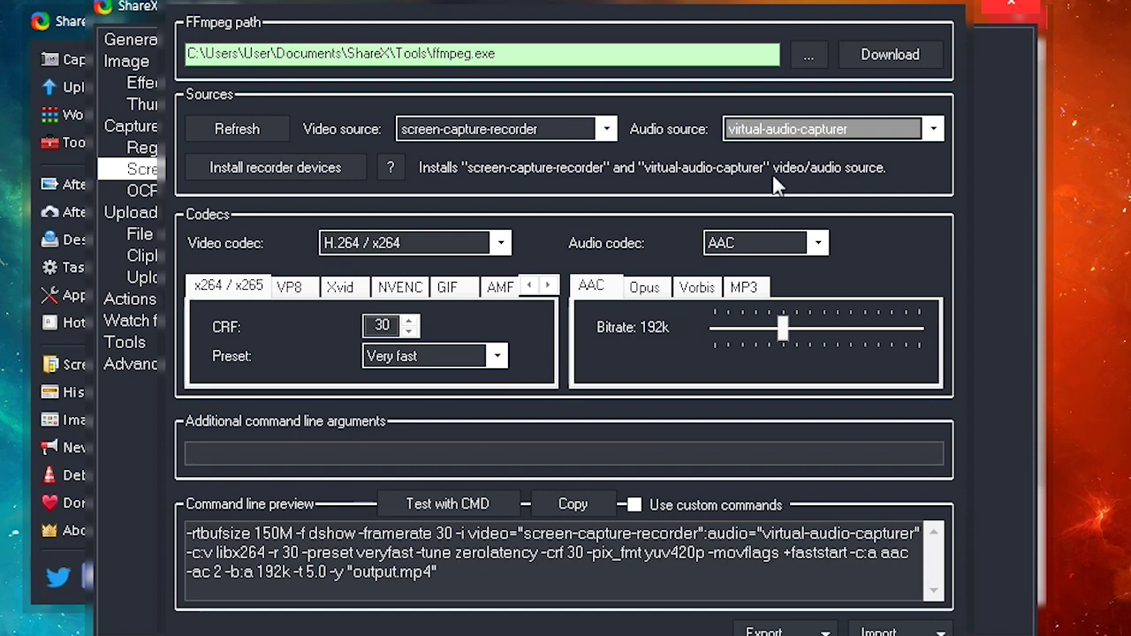
click(500, 130)
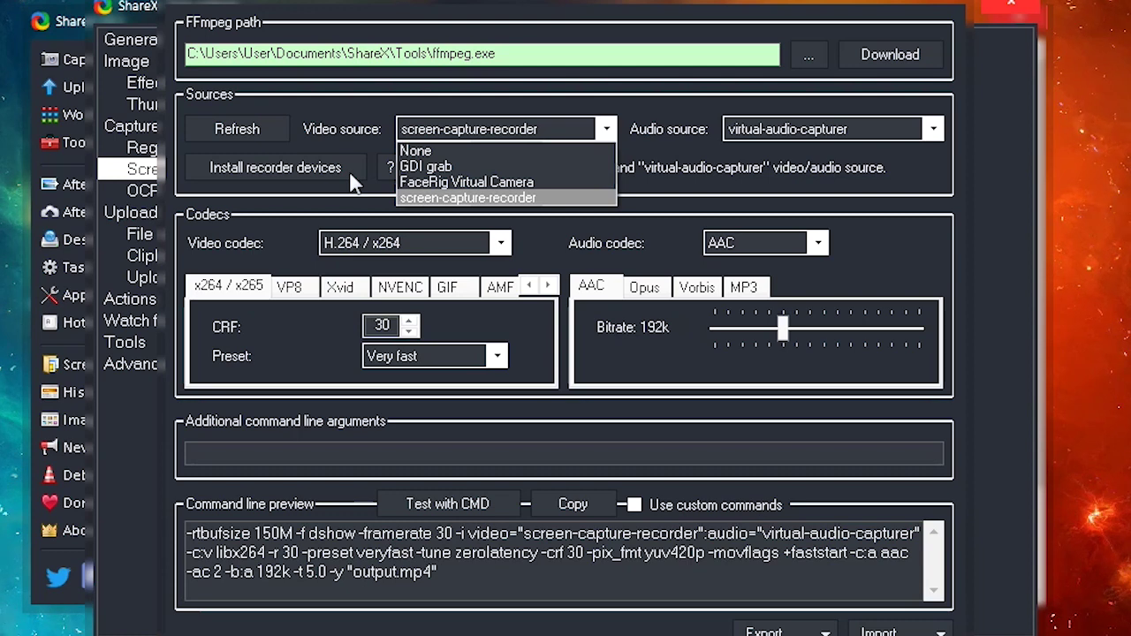
click(442, 197)
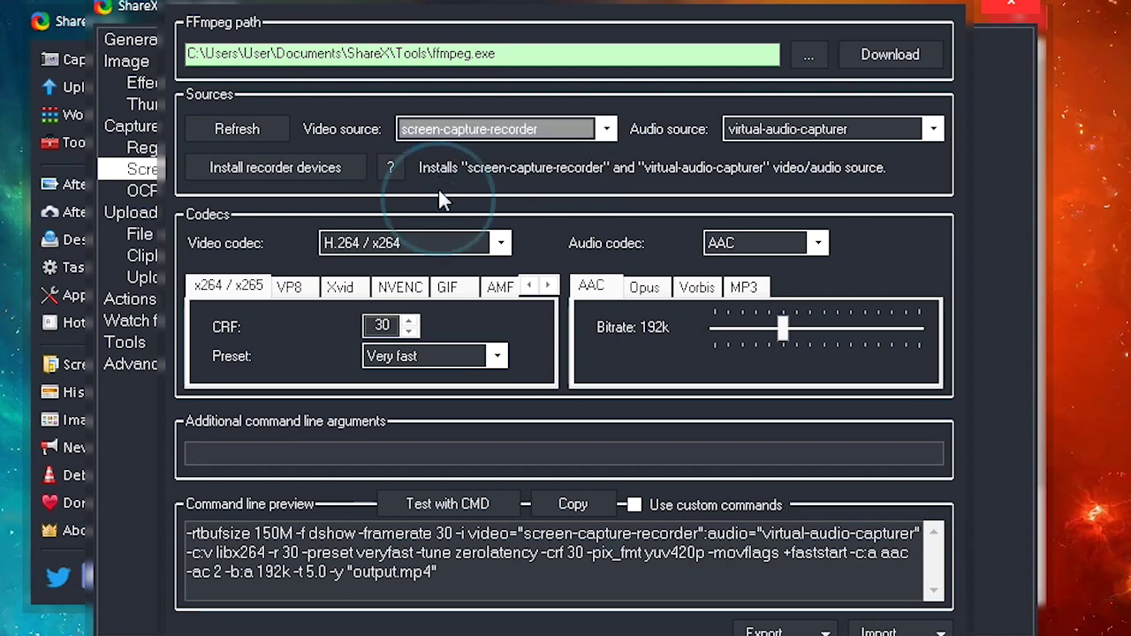
click(779, 129)
click(771, 165)
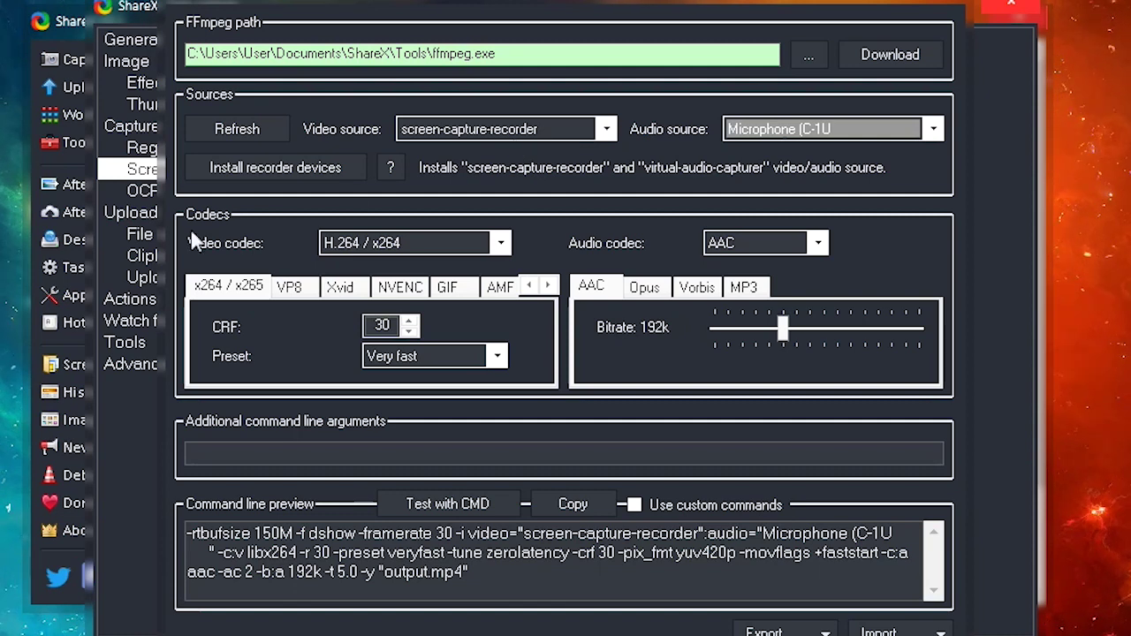
click(416, 242)
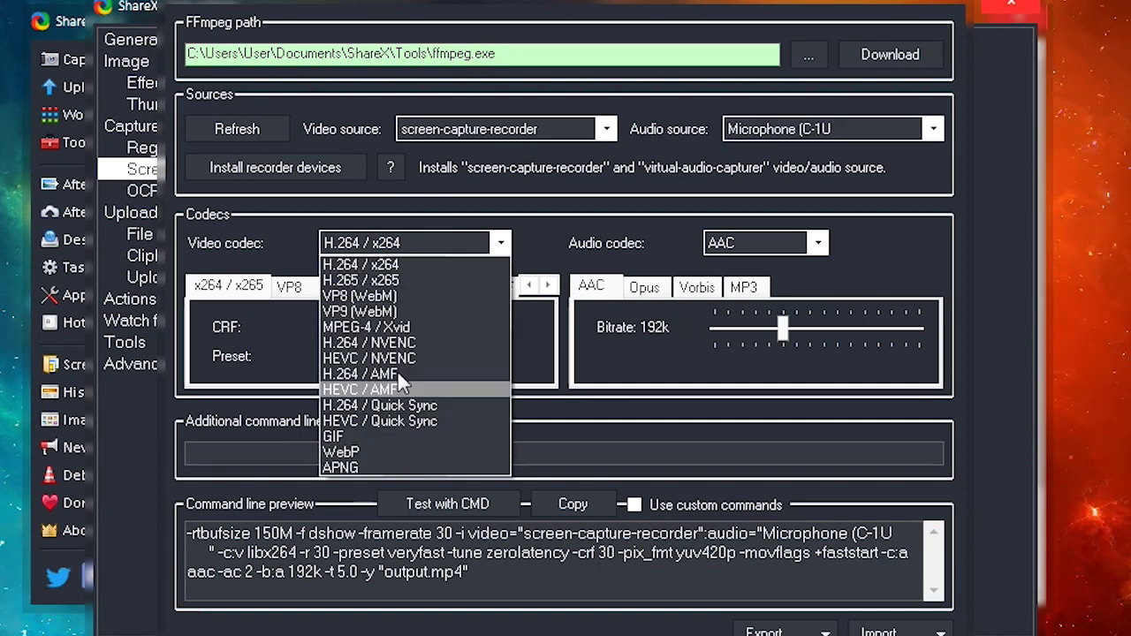
click(368, 265)
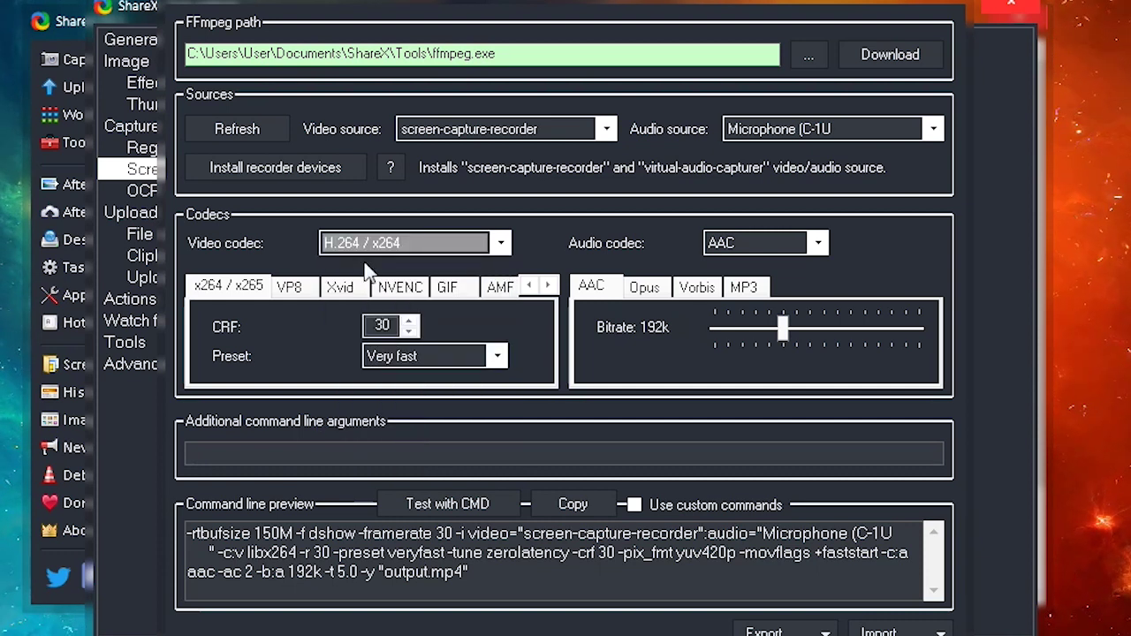
click(755, 240)
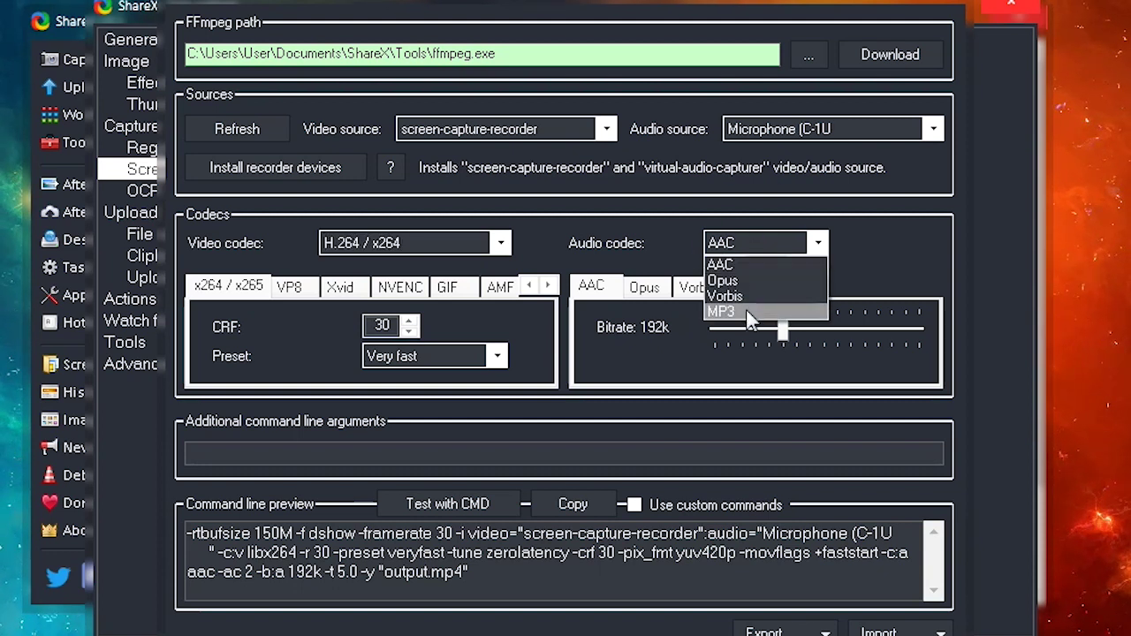
click(746, 266)
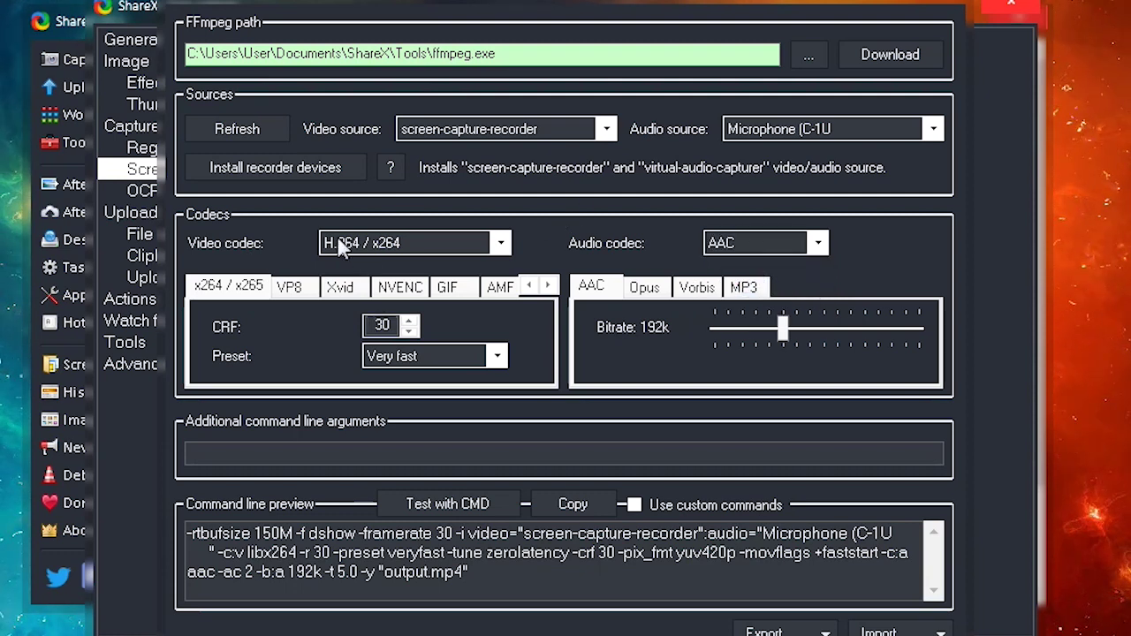
click(364, 242)
click(368, 342)
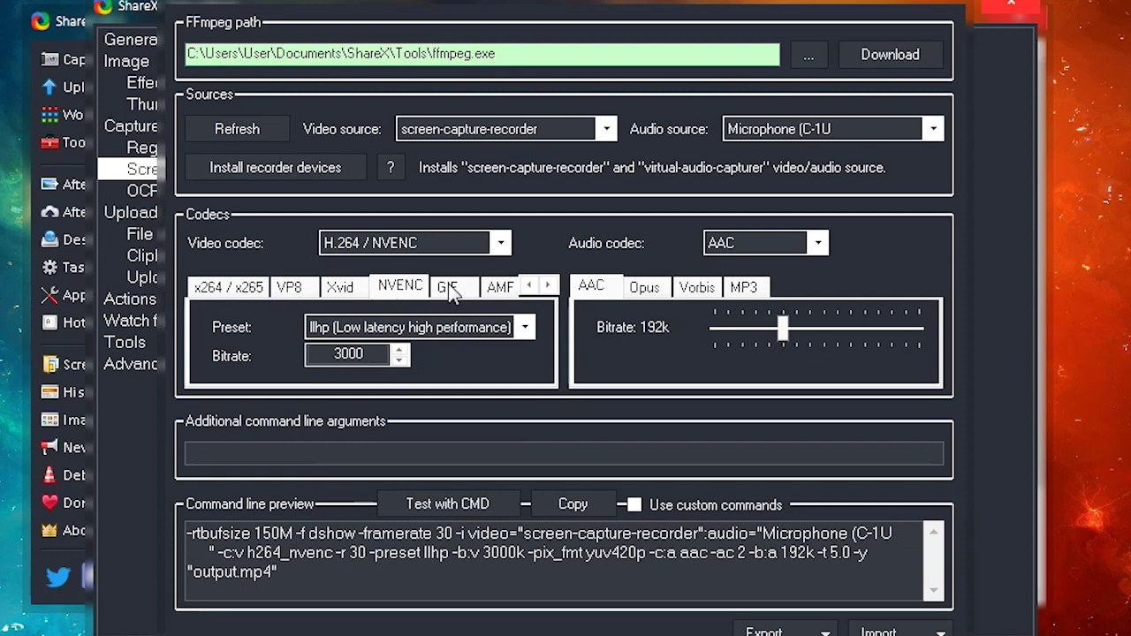
click(399, 245)
click(383, 262)
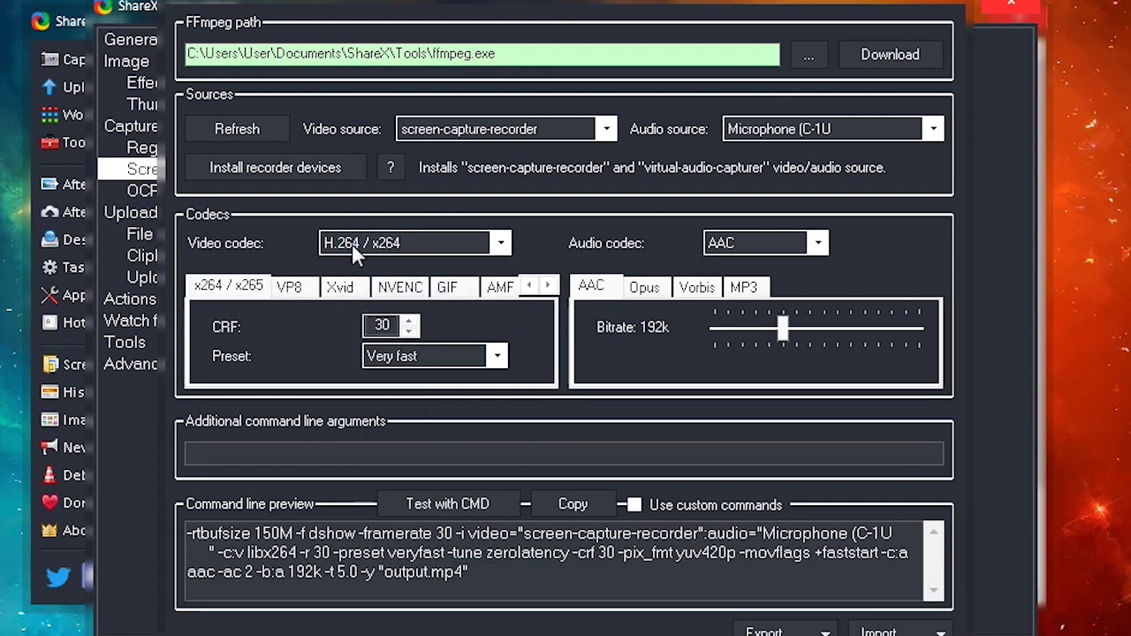
mouse_move(399, 308)
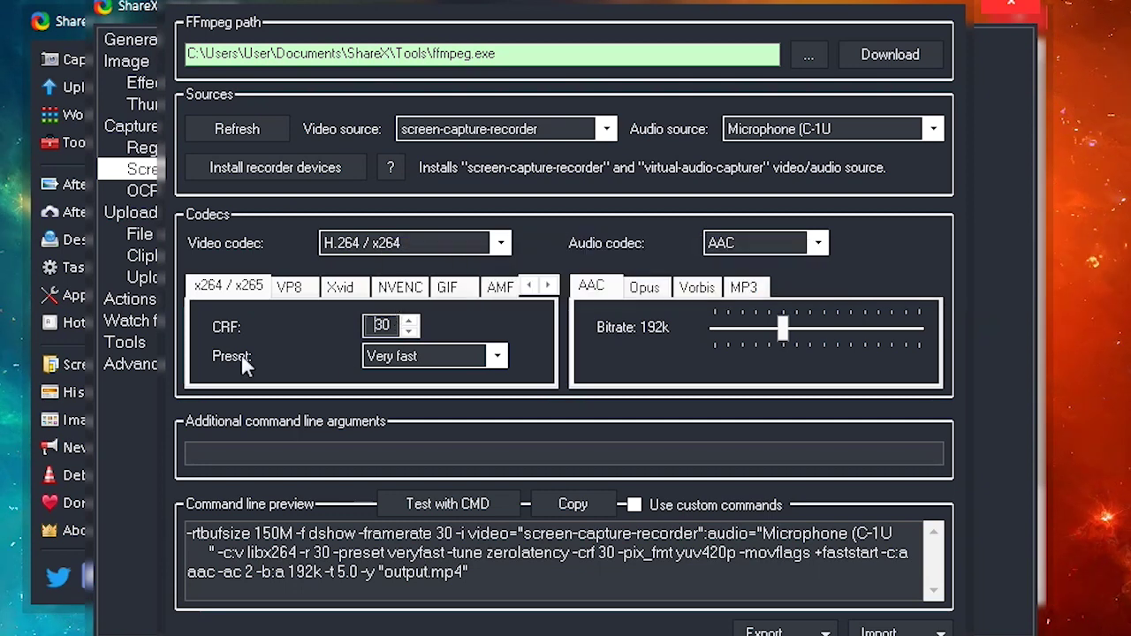
click(408, 359)
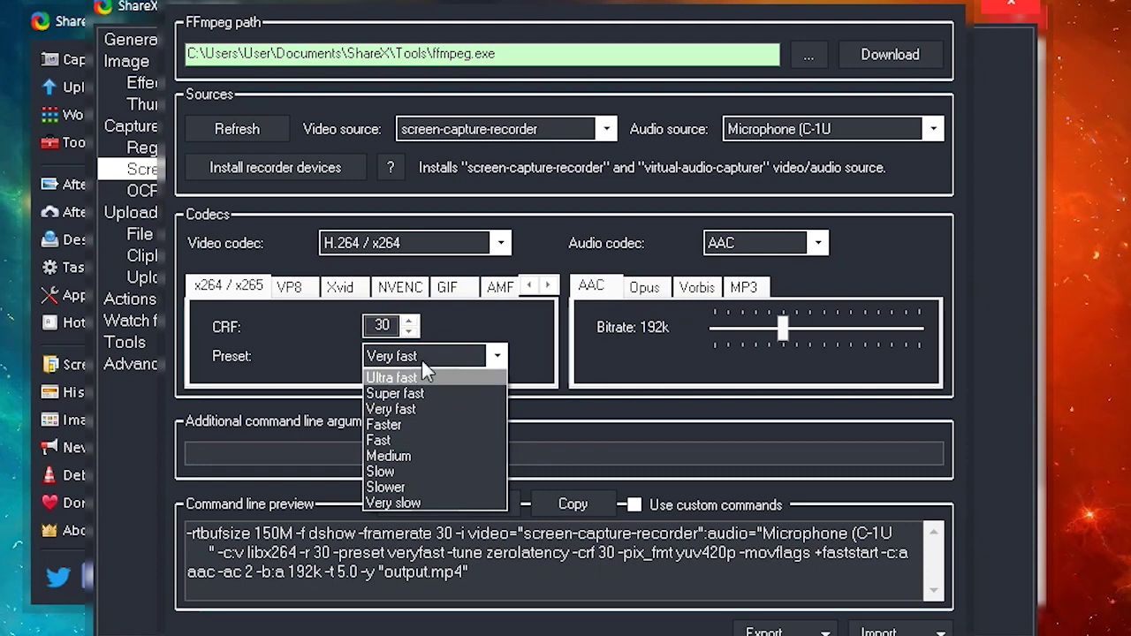
click(395, 410)
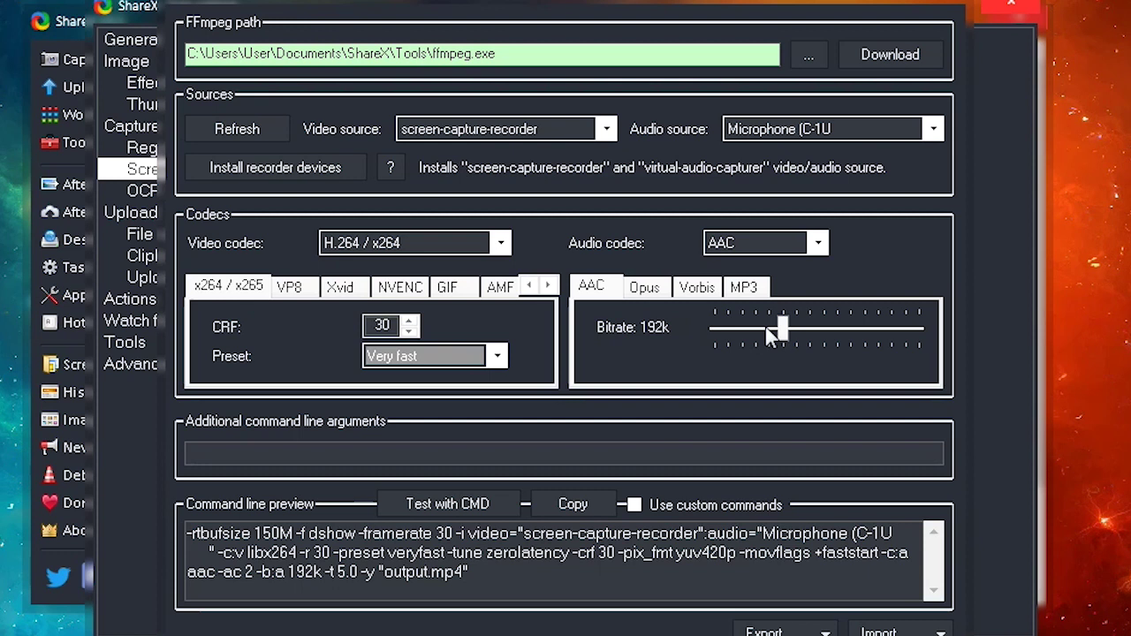
mouse_move(781, 329)
mouse_down()
mouse_move(755, 332)
mouse_move(784, 332)
mouse_up()
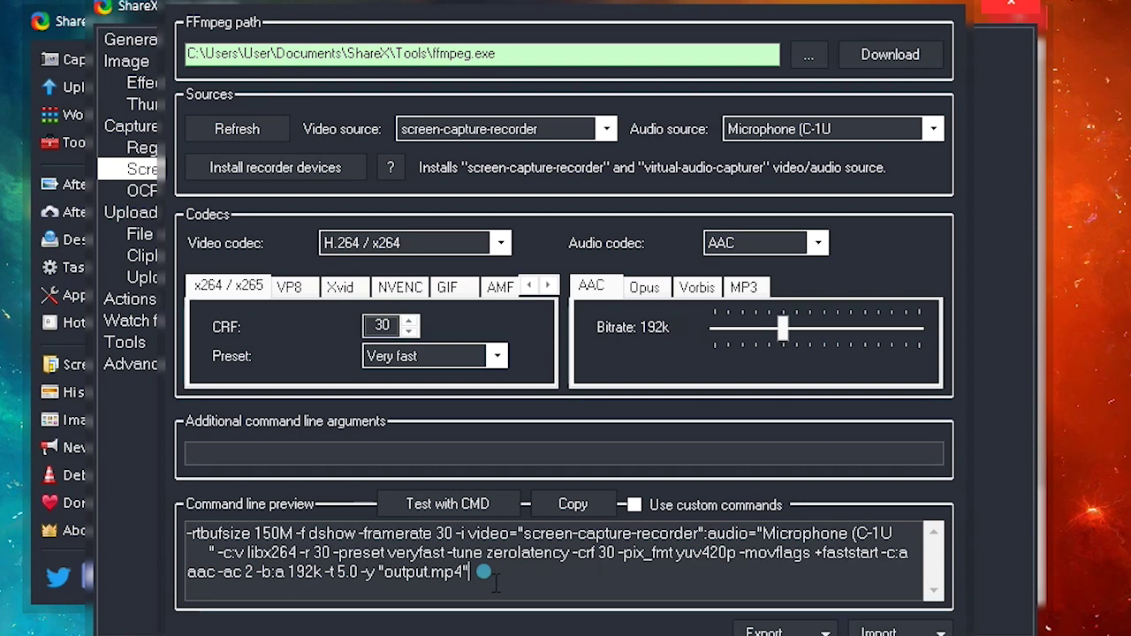
drag(475, 572, 187, 533)
click(272, 552)
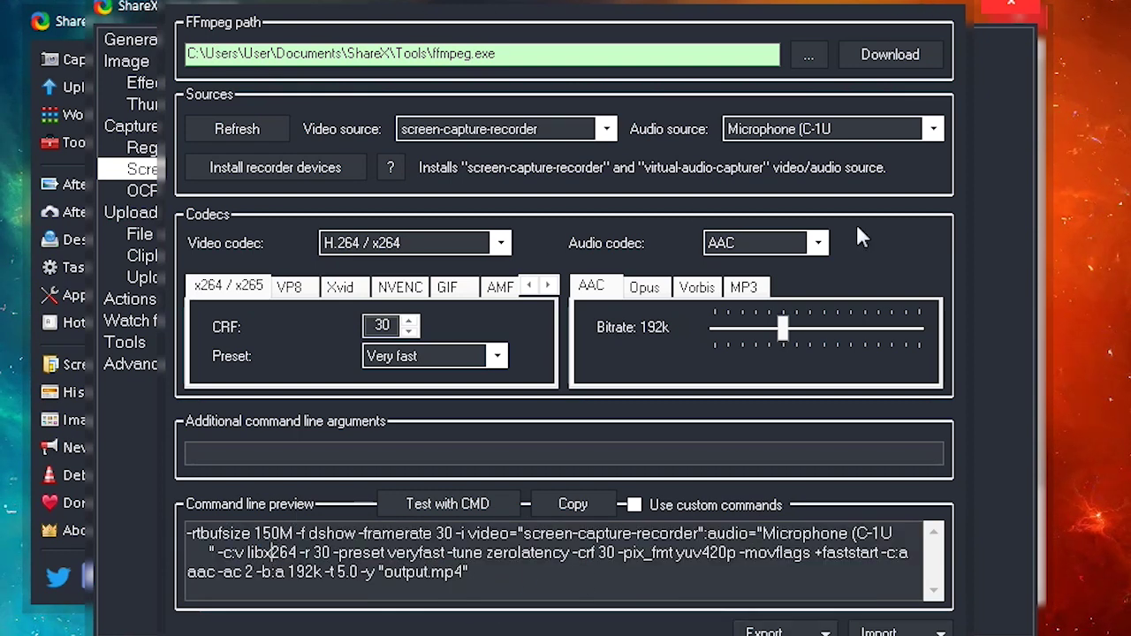
Record nearly the whole screen as video, saving 0Q5SucZ01M.mp4, and open it in VLC.
click(940, 3)
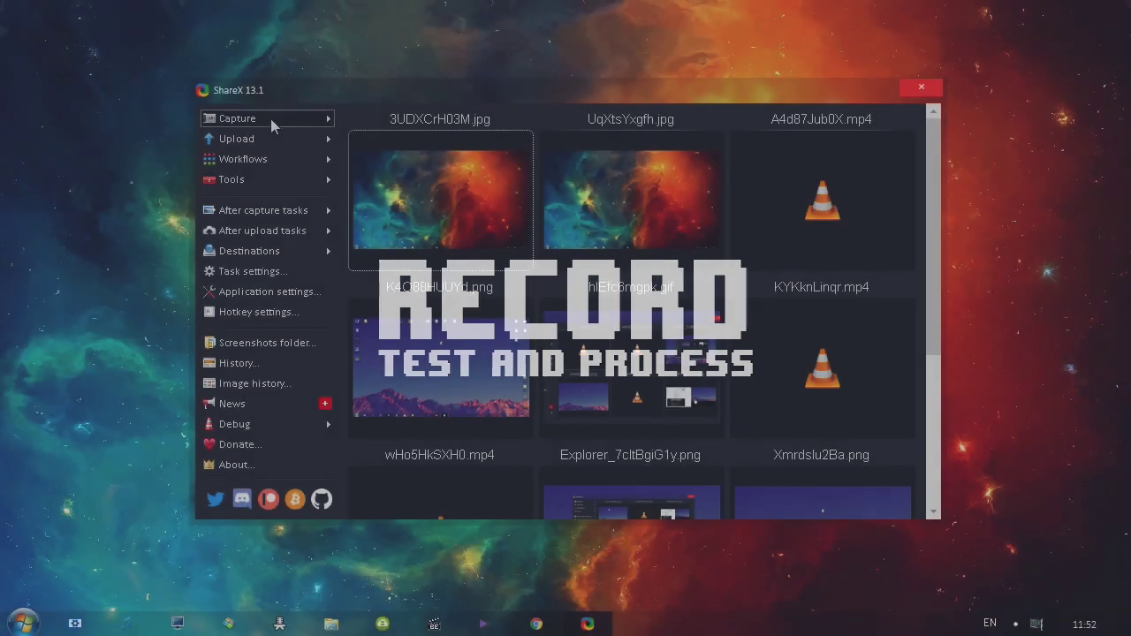
mouse_move(268, 121)
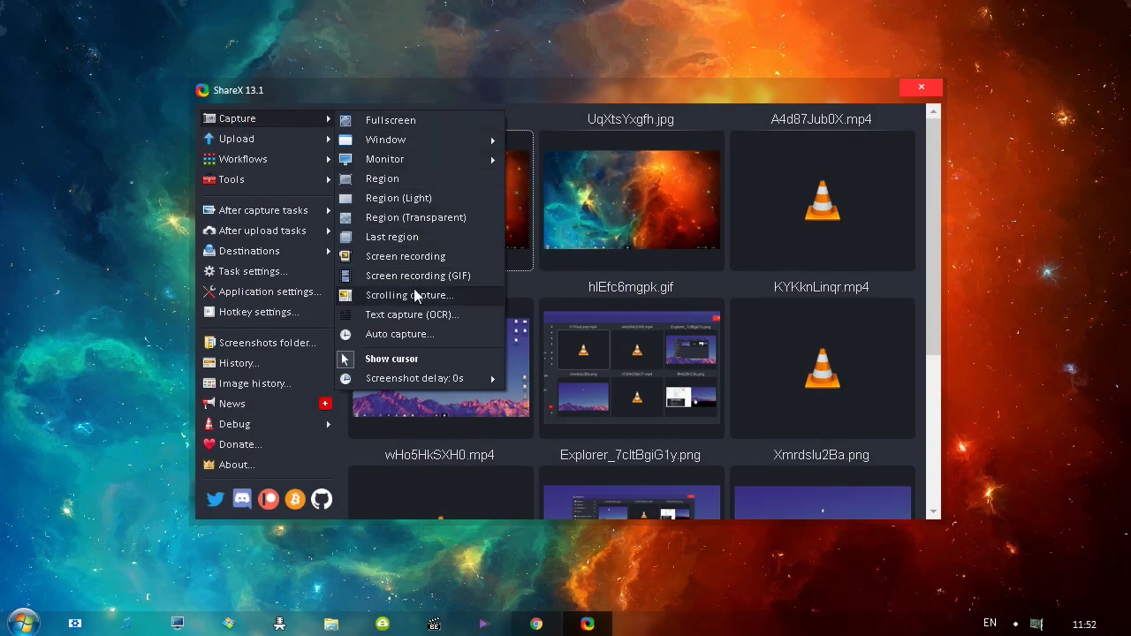
click(423, 257)
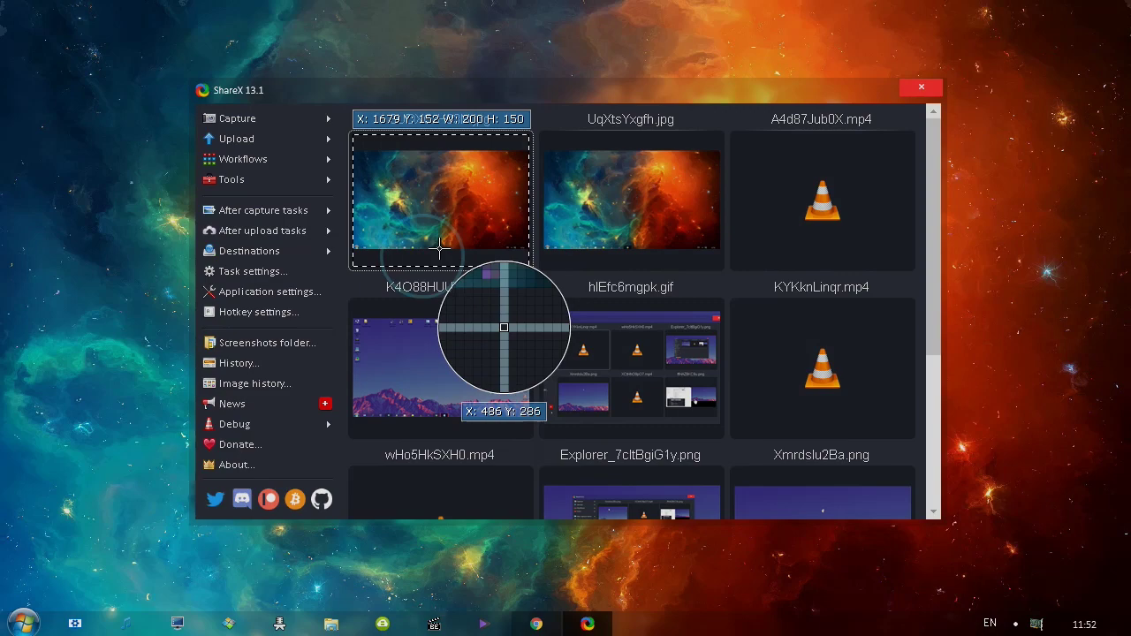
drag(1122, 0, 0, 635)
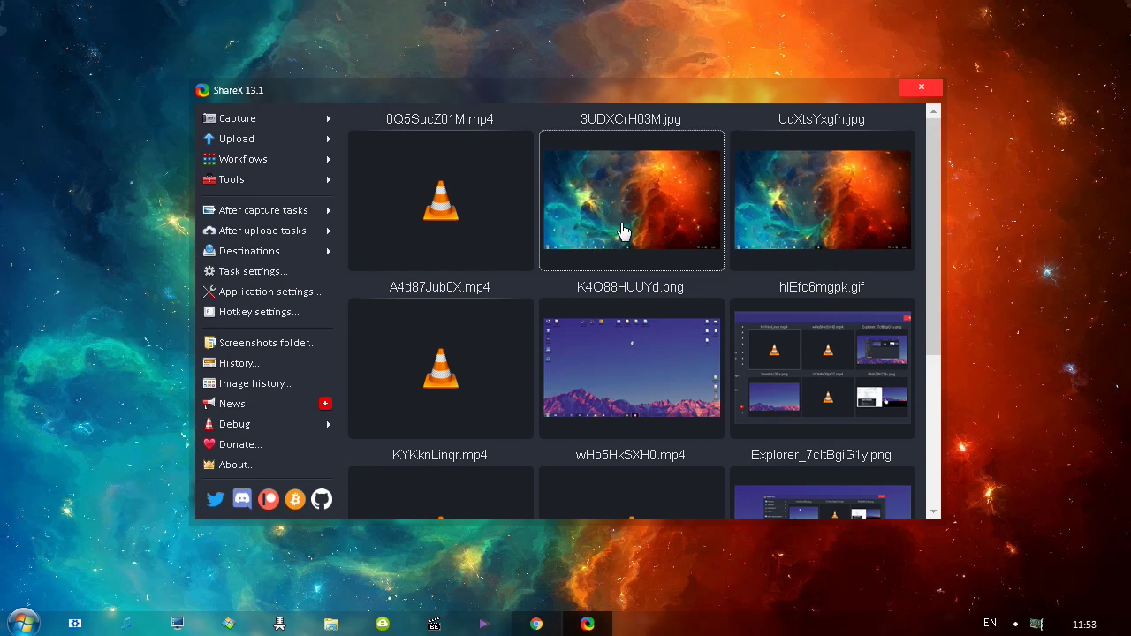
click(1015, 624)
click(993, 590)
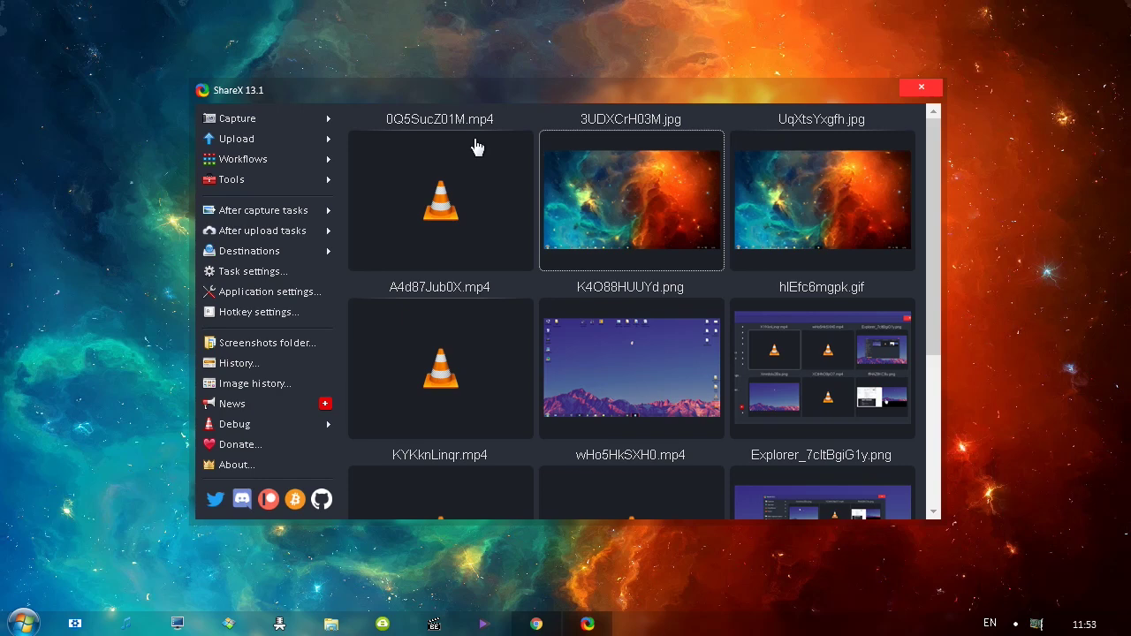
click(459, 99)
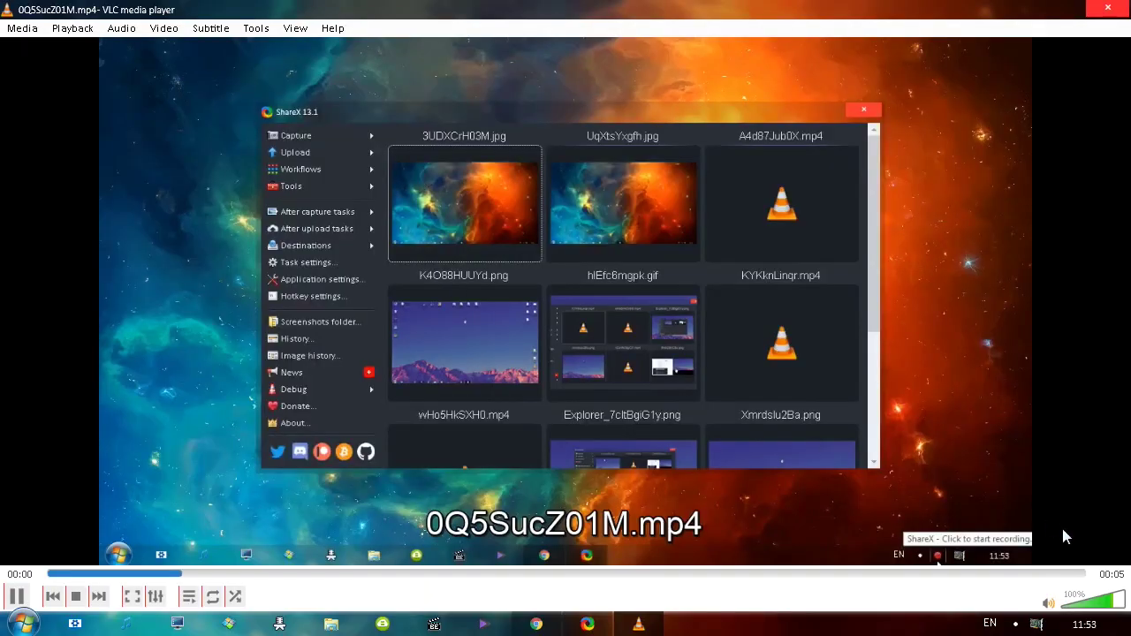
Watch 0Q5SucZ01M.mp4 full screen in VLC, then quit VLC with Ctrl+Q.
scroll(932, 449, down, 14)
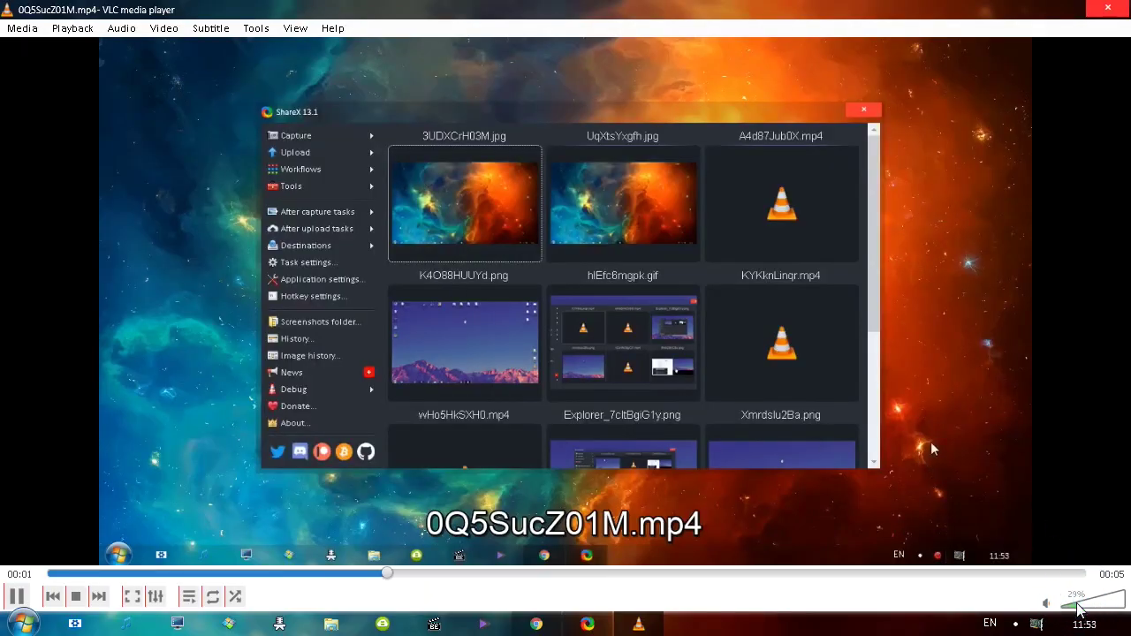
double_click(601, 362)
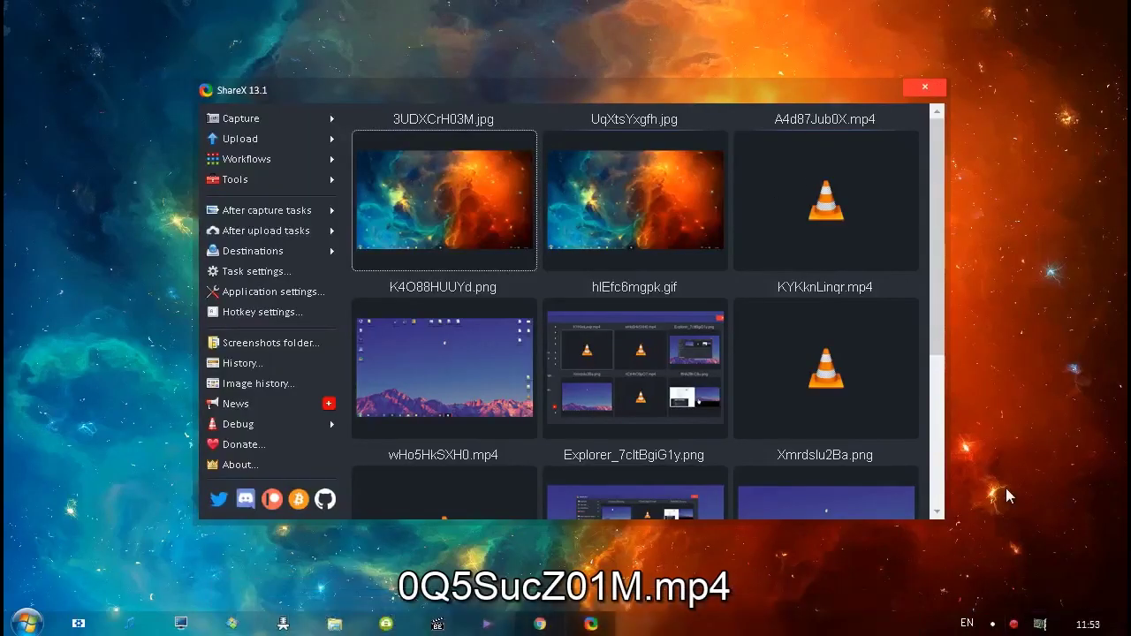
key(ctrl+q)
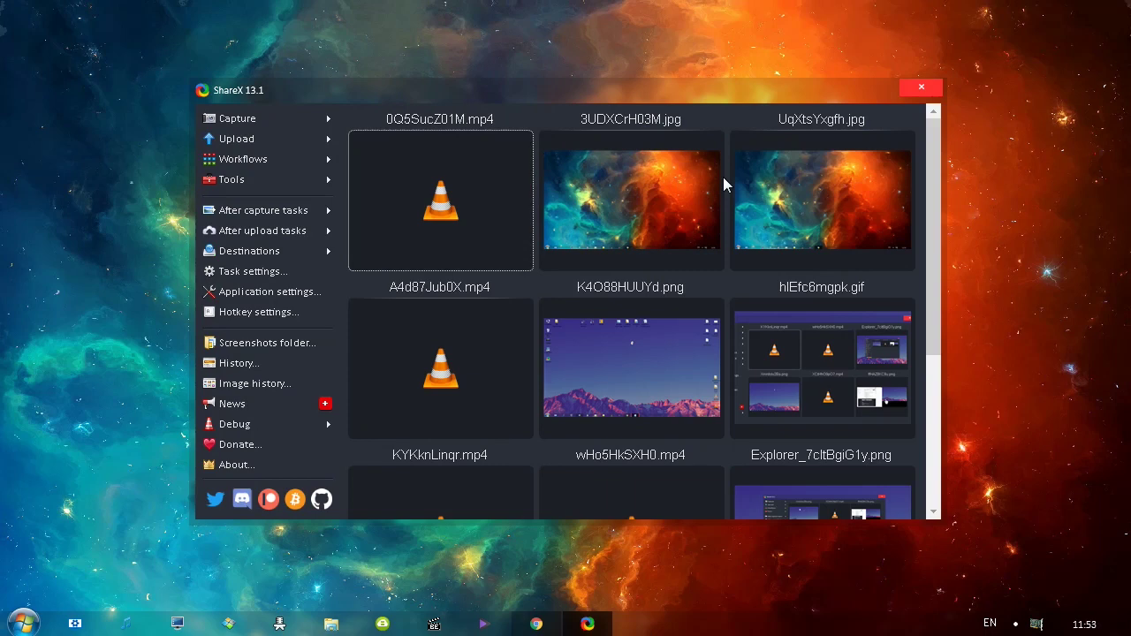
double_click(398, 205)
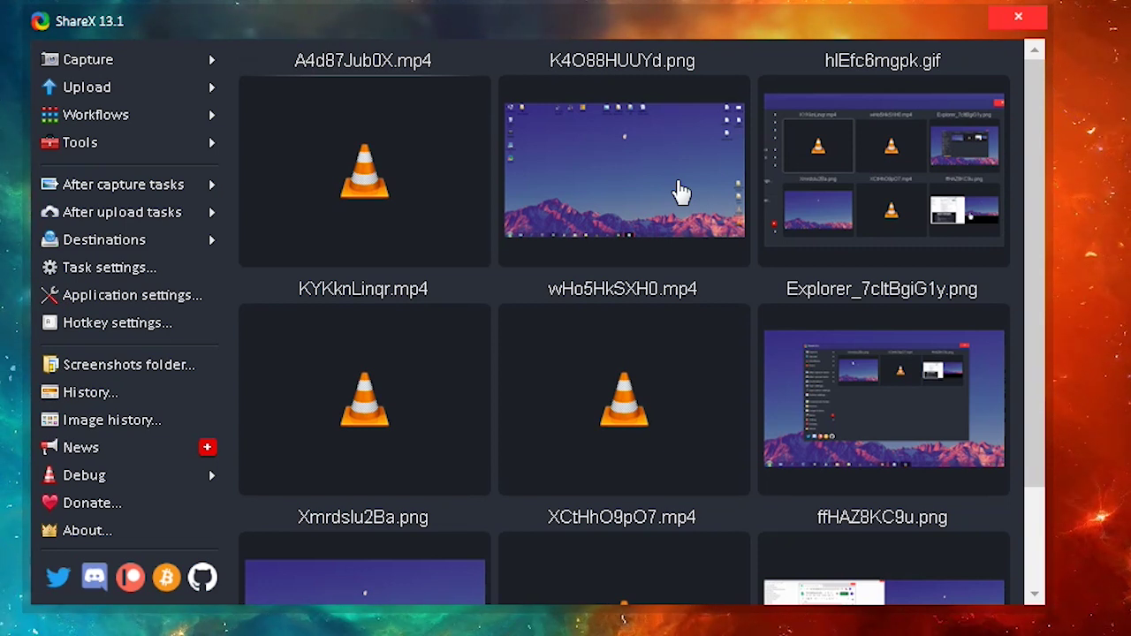
Screenshot monitor 1 (1280x720) through Capture > Monitor.
click(98, 65)
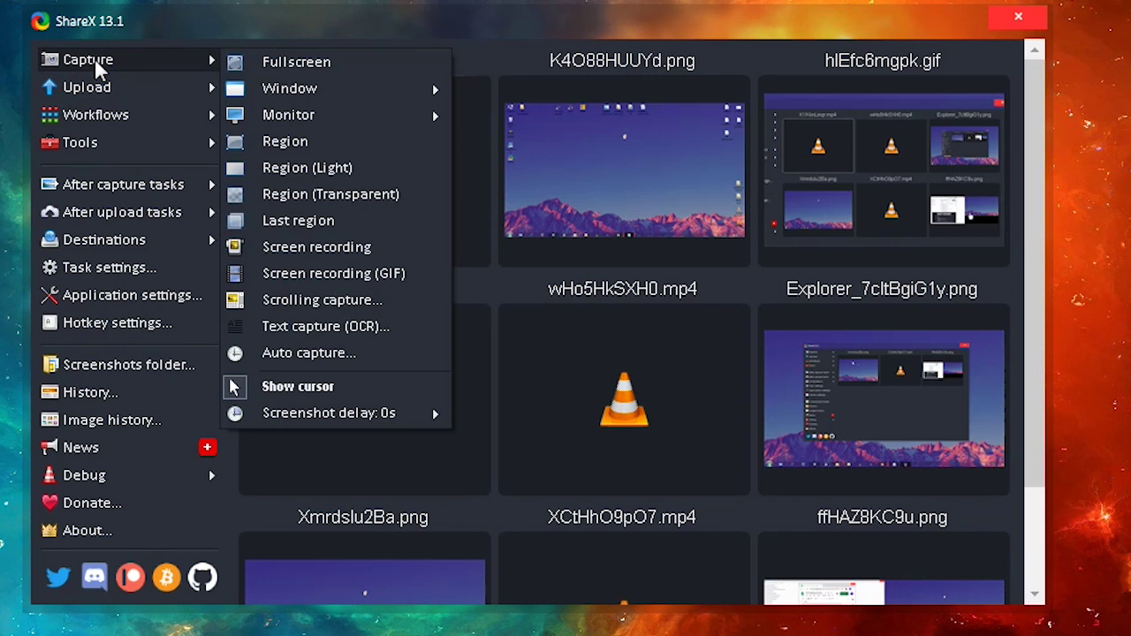
mouse_move(308, 114)
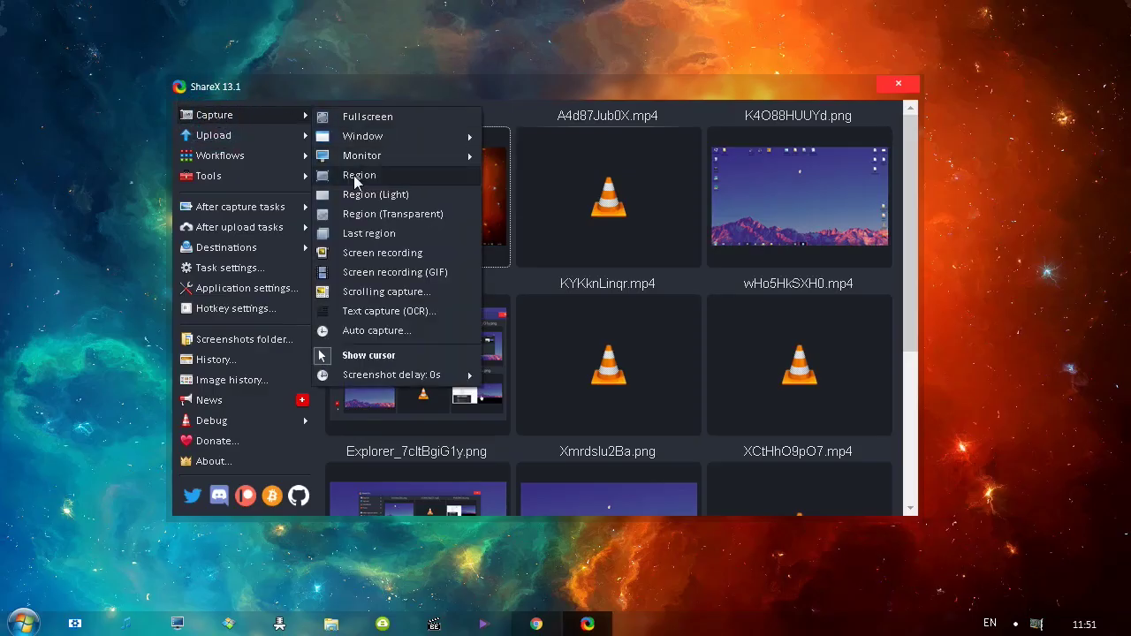
mouse_move(369, 162)
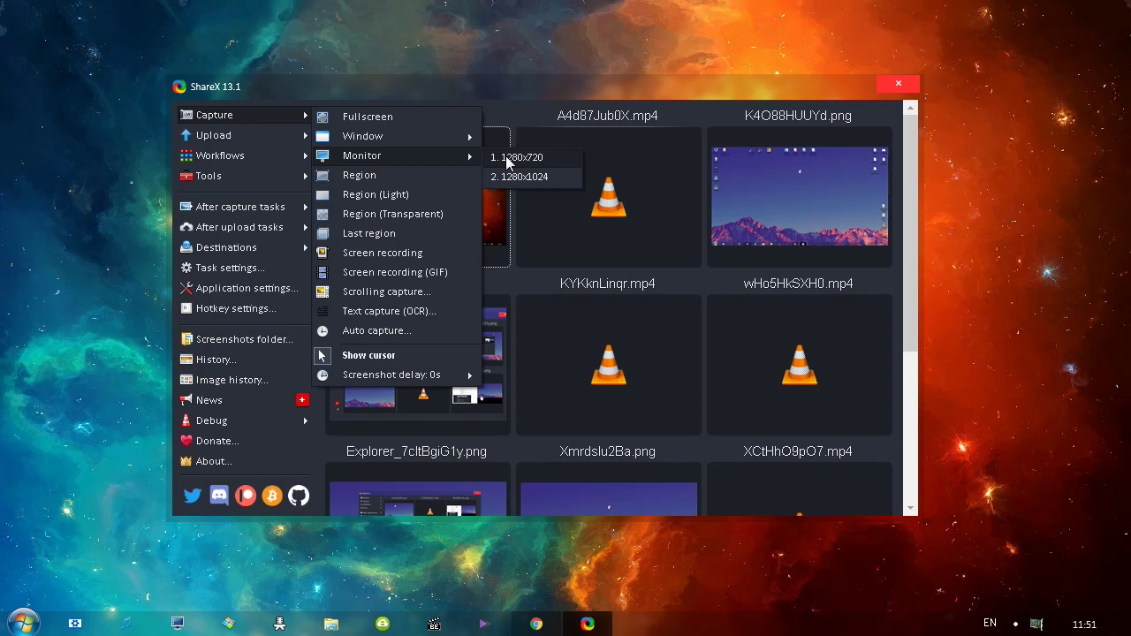
click(507, 159)
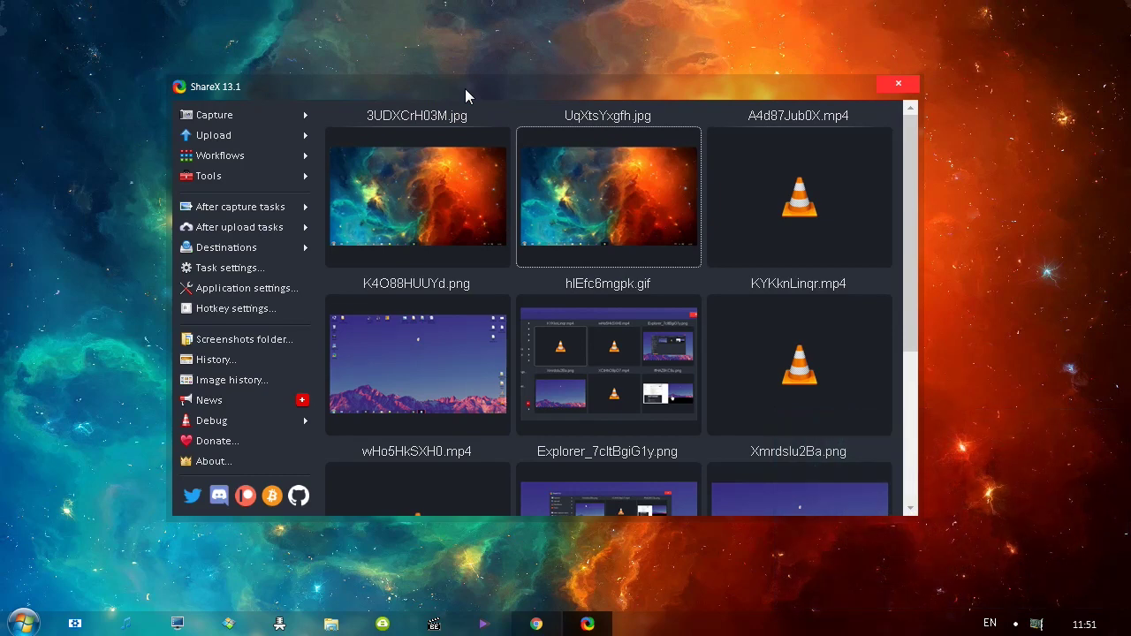
Preview the newest capture full size a few times, then shift the ShareX window slightly up and right.
double_click(389, 198)
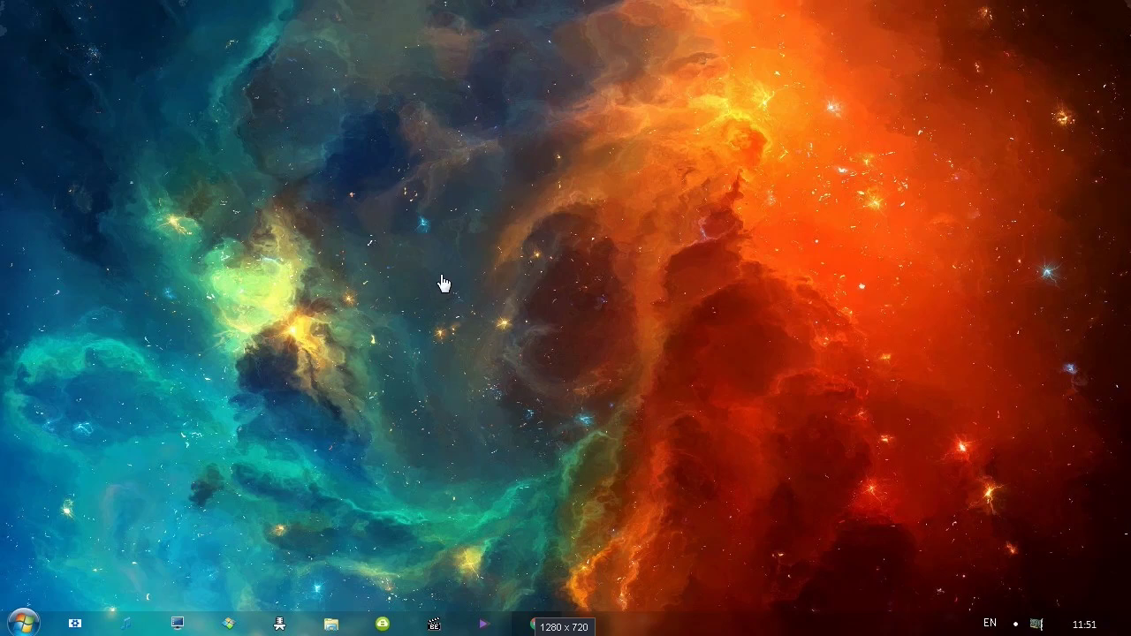
click(443, 282)
double_click(416, 201)
click(416, 201)
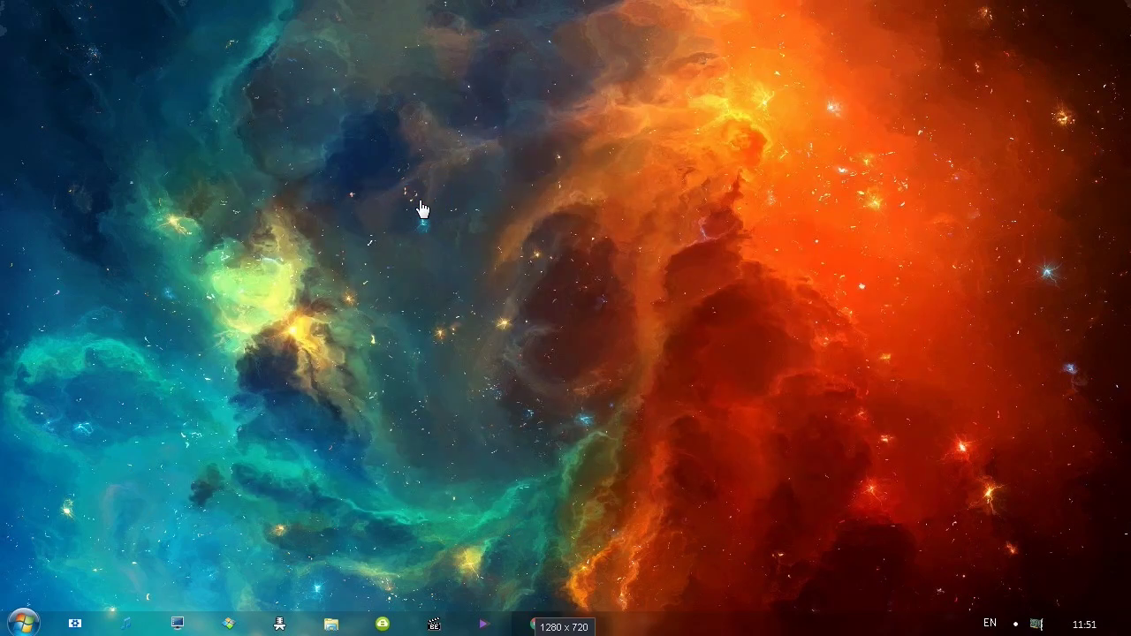
click(420, 209)
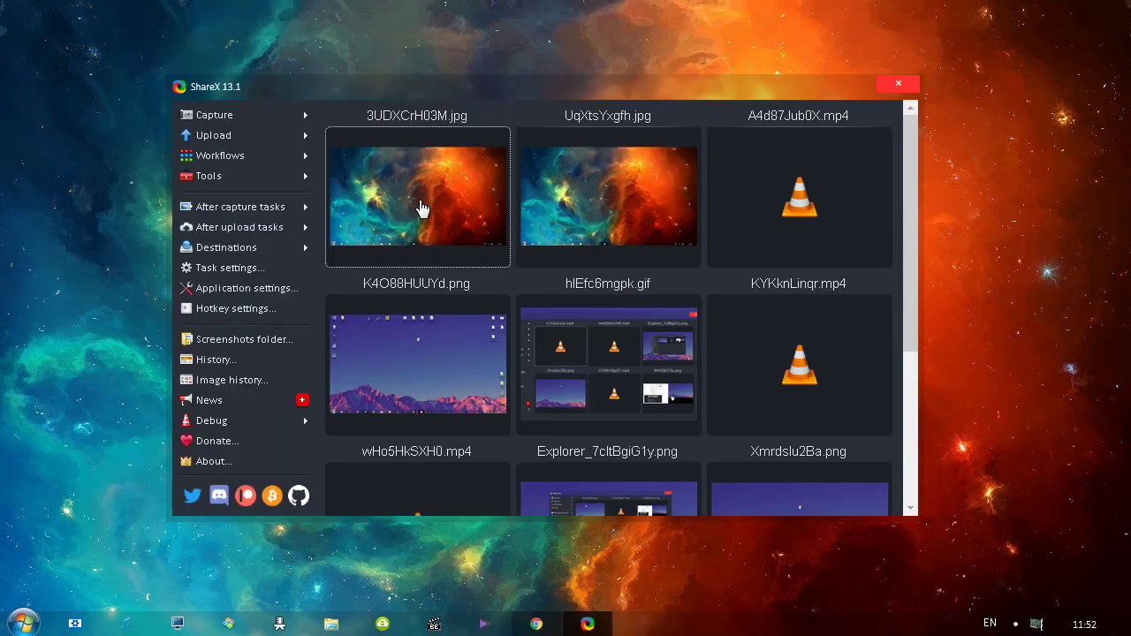
double_click(420, 209)
click(420, 209)
double_click(420, 208)
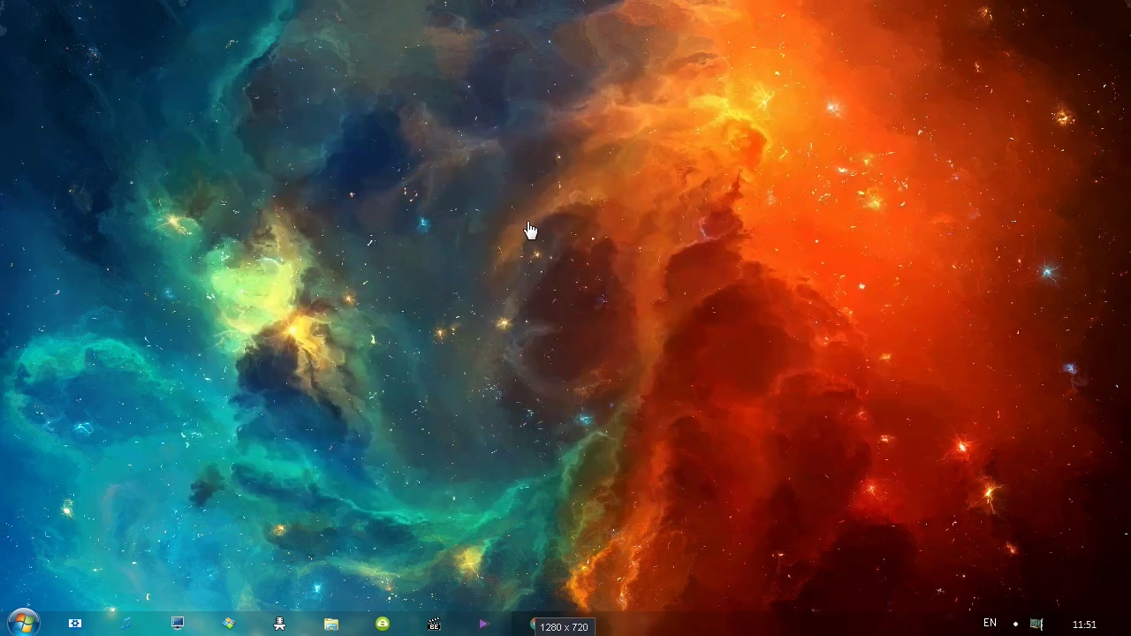
click(358, 211)
mouse_move(432, 92)
mouse_down()
mouse_move(477, 87)
mouse_move(416, 95)
mouse_move(428, 99)
mouse_up()
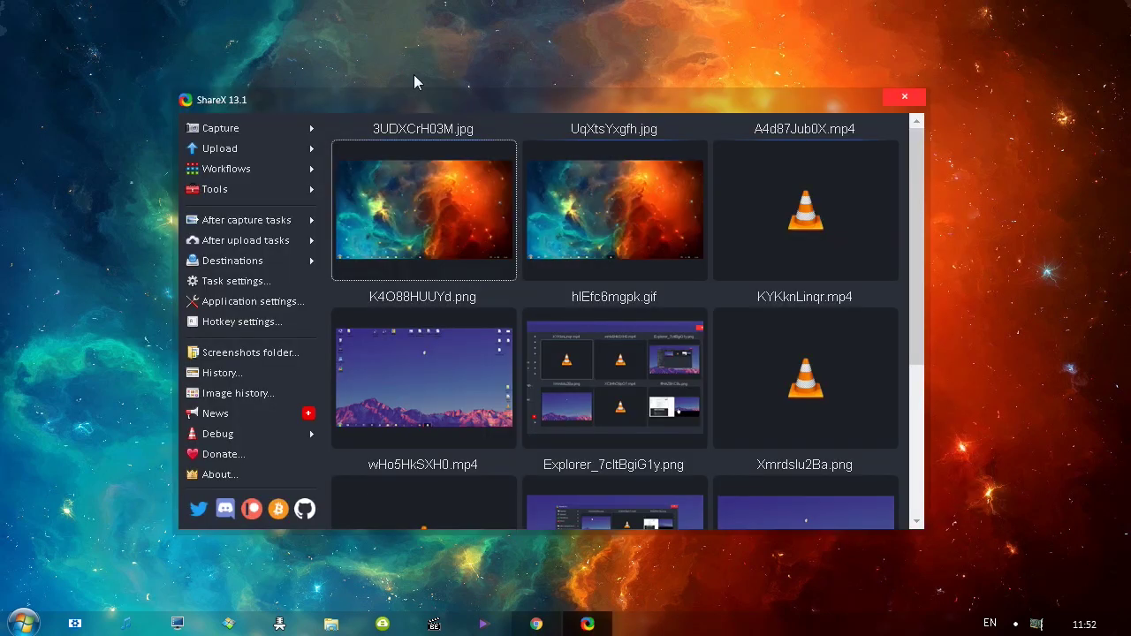
drag(424, 93, 440, 83)
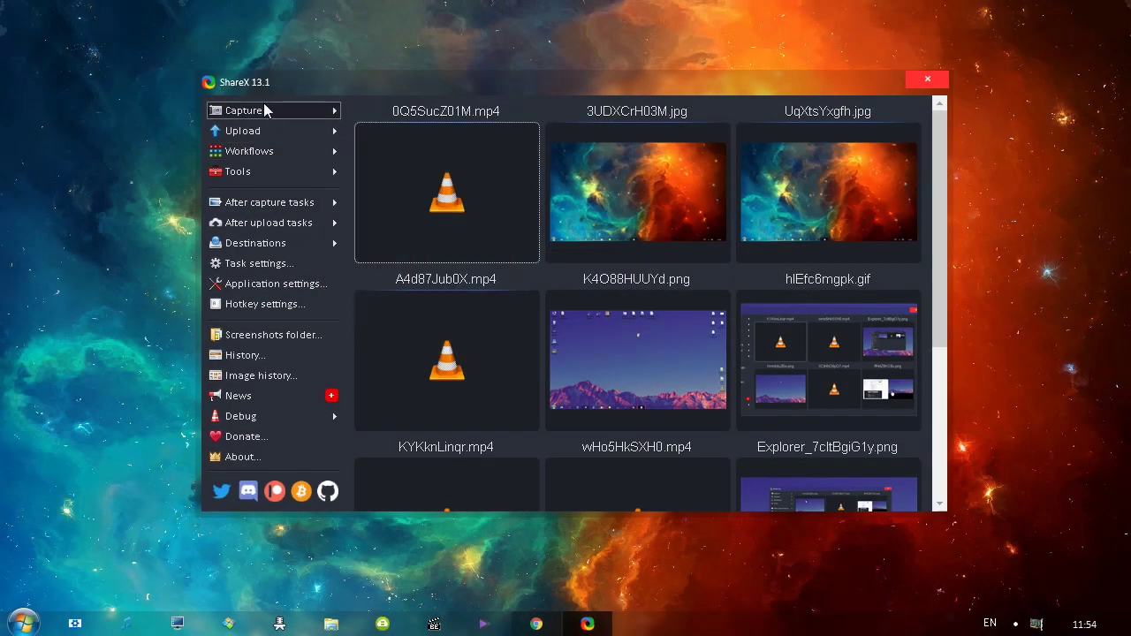
In the task settings' screen recorder page, set fixed duration to 30 seconds and recording FPS to 60.
click(268, 265)
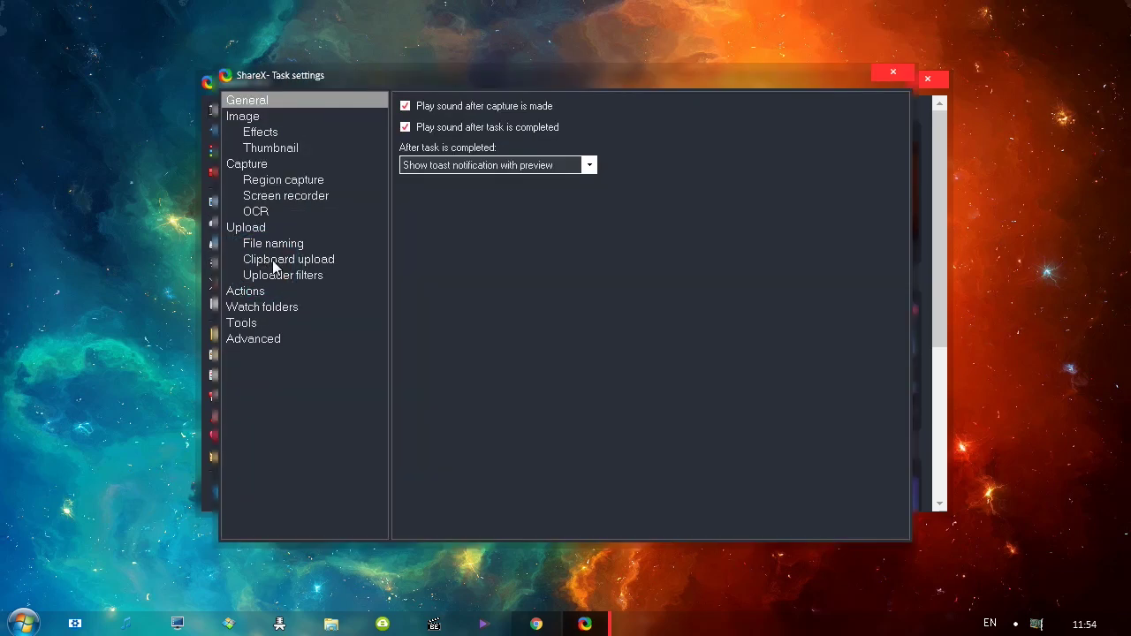
click(268, 198)
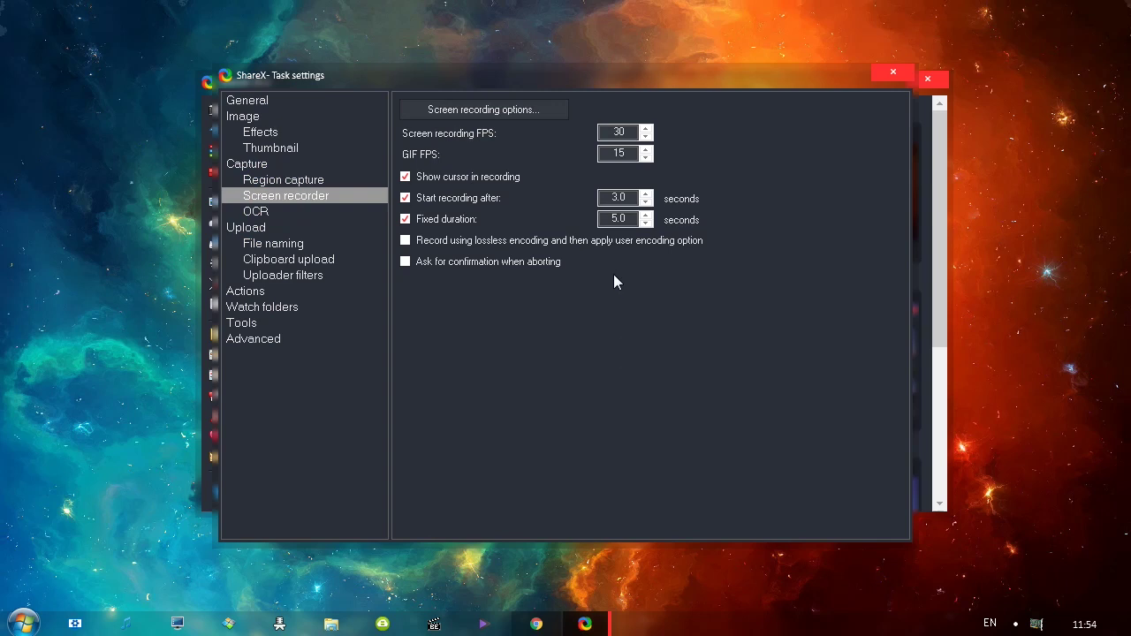
double_click(616, 198)
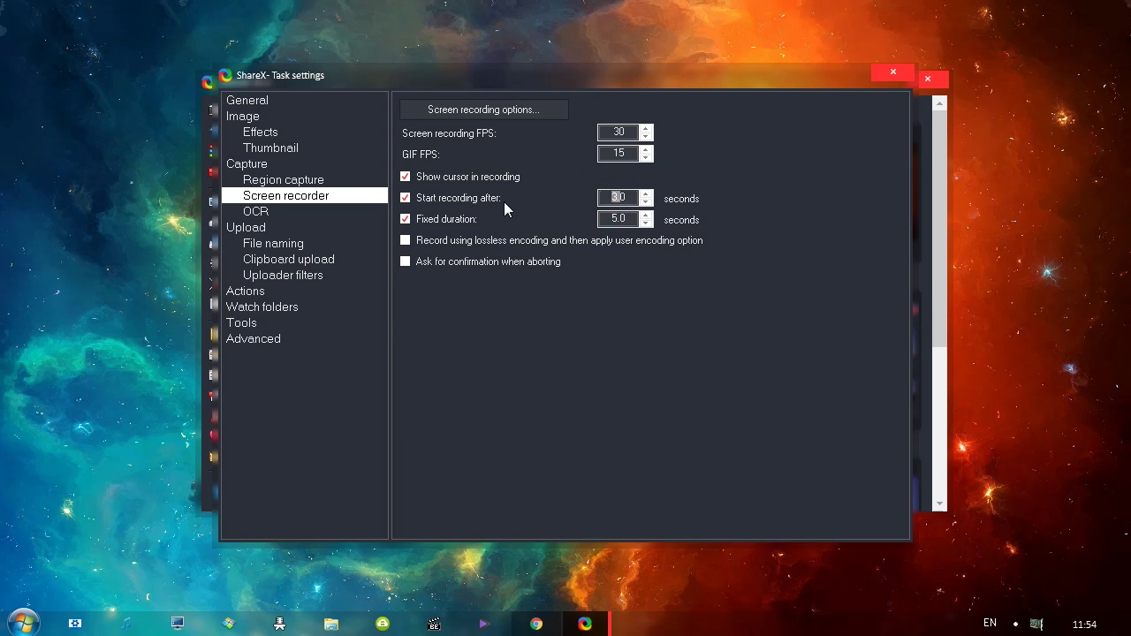
click(633, 220)
key(BackSpace)
key(BackSpace)
key(BackSpace)
text(30)
click(628, 197)
double_click(617, 132)
text(60)
In Screen recording options, keep H.264 / x264 as the video codec and view the VP8 tab.
click(483, 109)
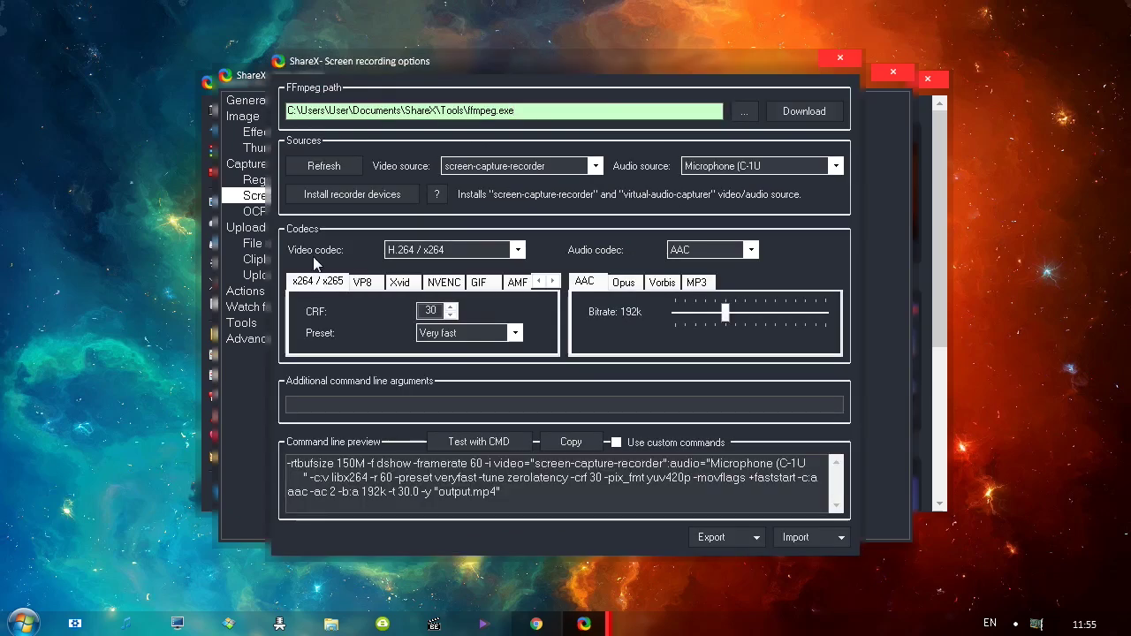
click(457, 251)
click(455, 250)
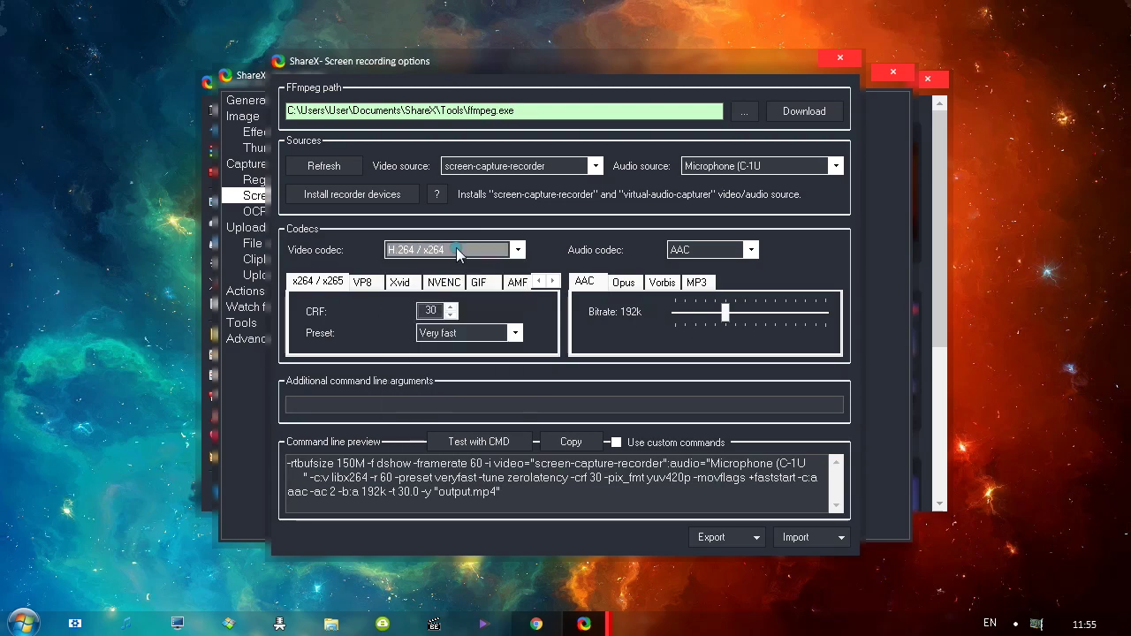
click(363, 281)
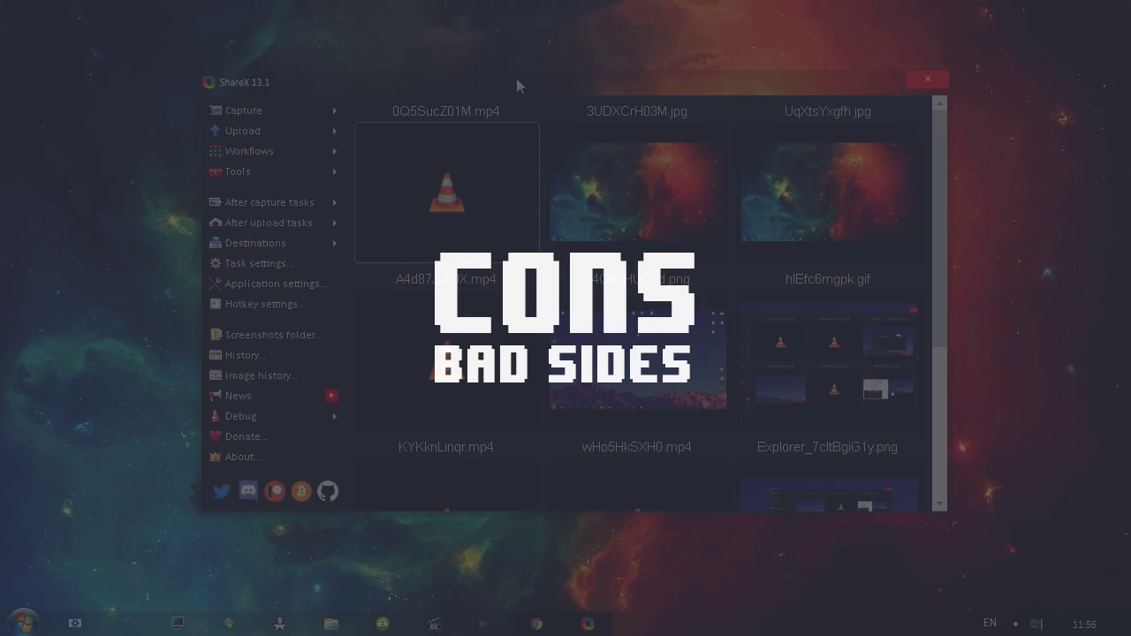
Open the Capture menu in ShareX.
click(272, 108)
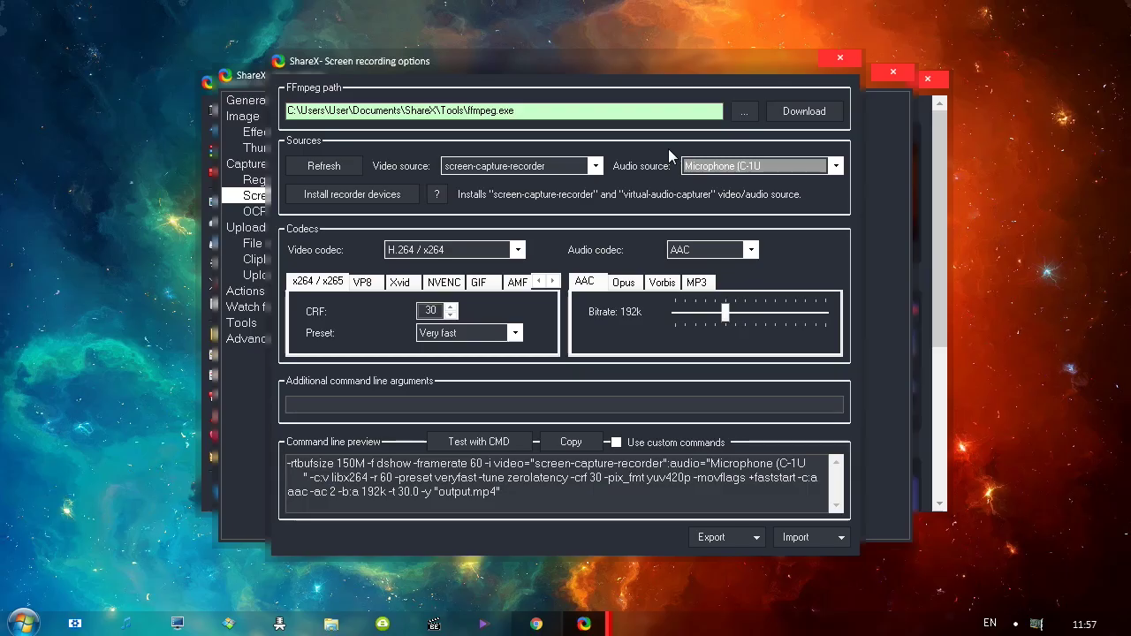
Check the audio source list, browse the QuickSync, NVENC and Xvid codec tabs, and open the video codec list.
click(717, 168)
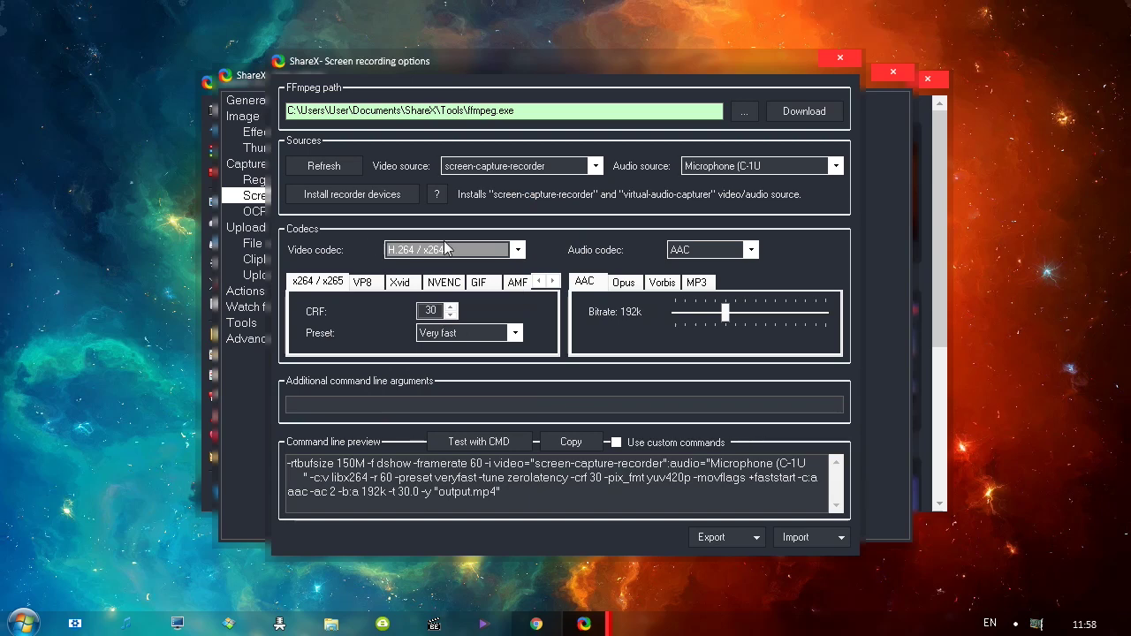
click(553, 281)
click(553, 281)
click(468, 282)
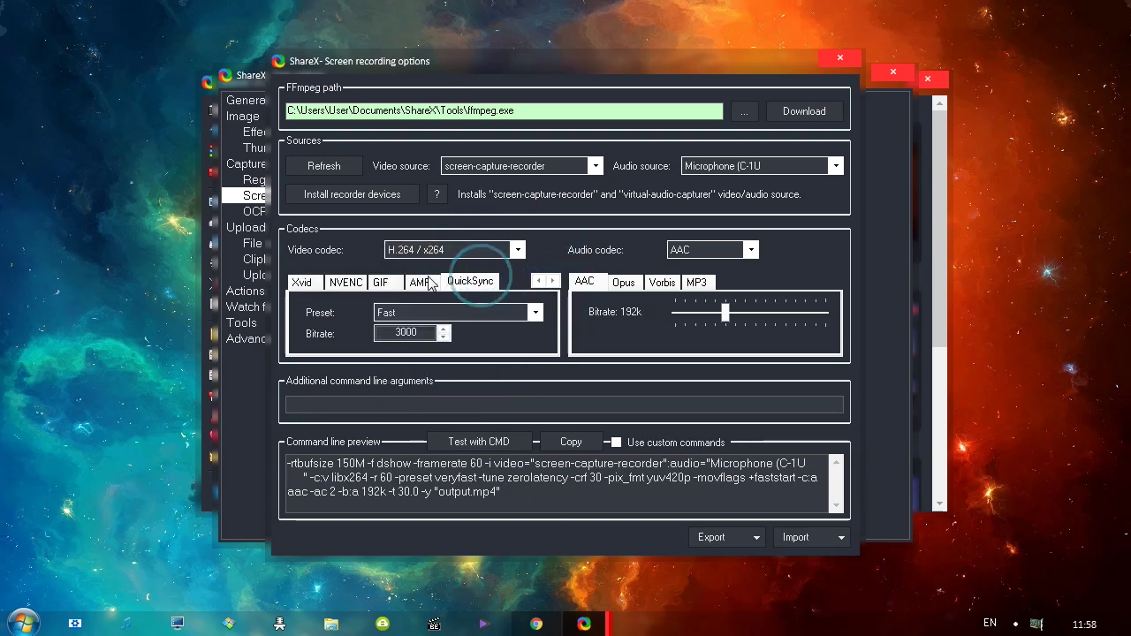
key(Left)
key(Left)
key(Left)
key(Left)
click(433, 252)
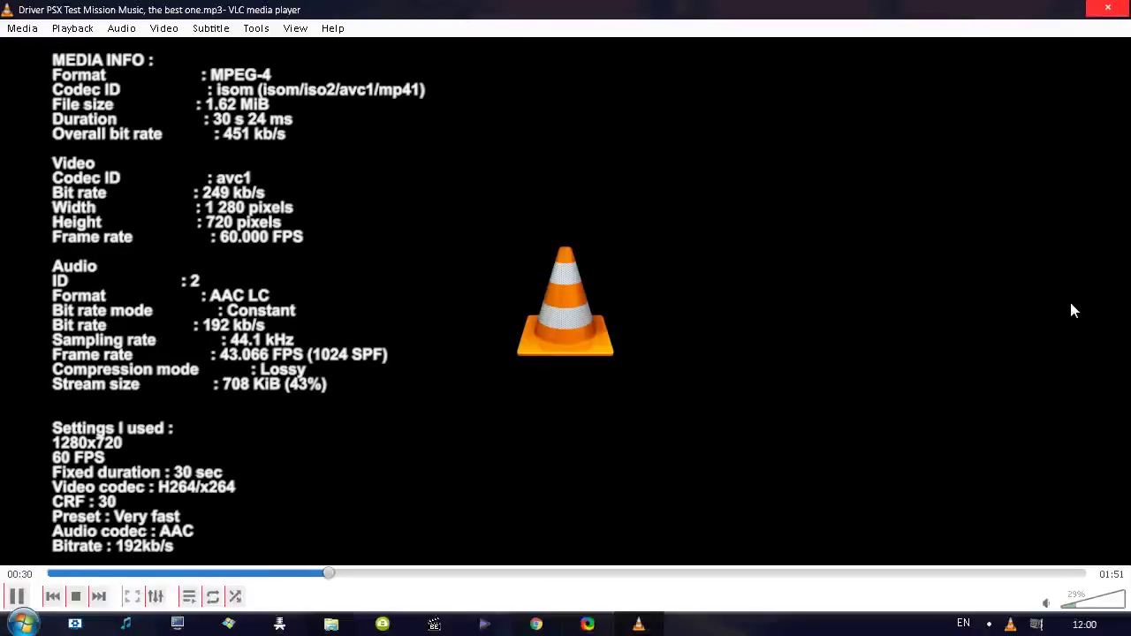
Restore the maximized VLC player, move it to the upper right and narrow it from the left edge.
drag(468, 16, 110, 43)
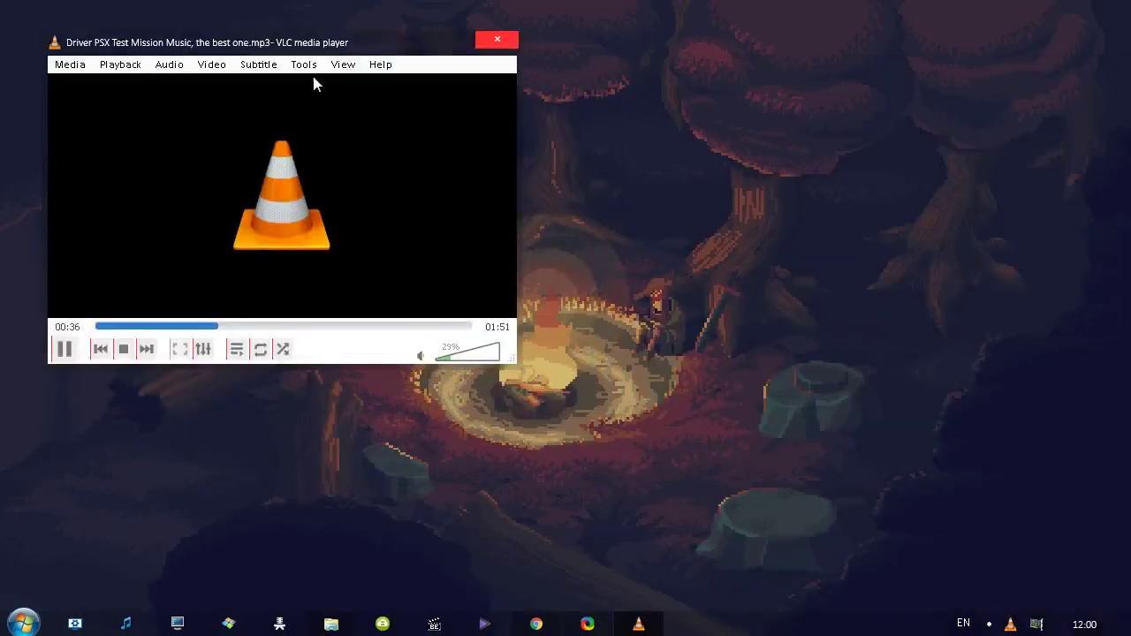
drag(365, 45, 951, 22)
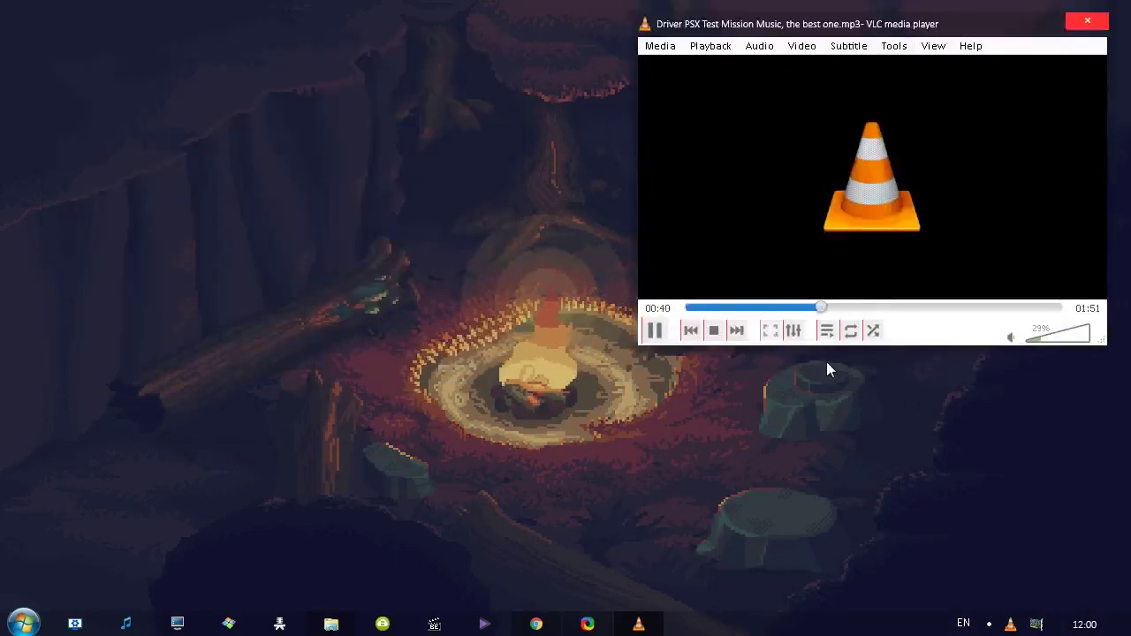
drag(635, 231, 700, 231)
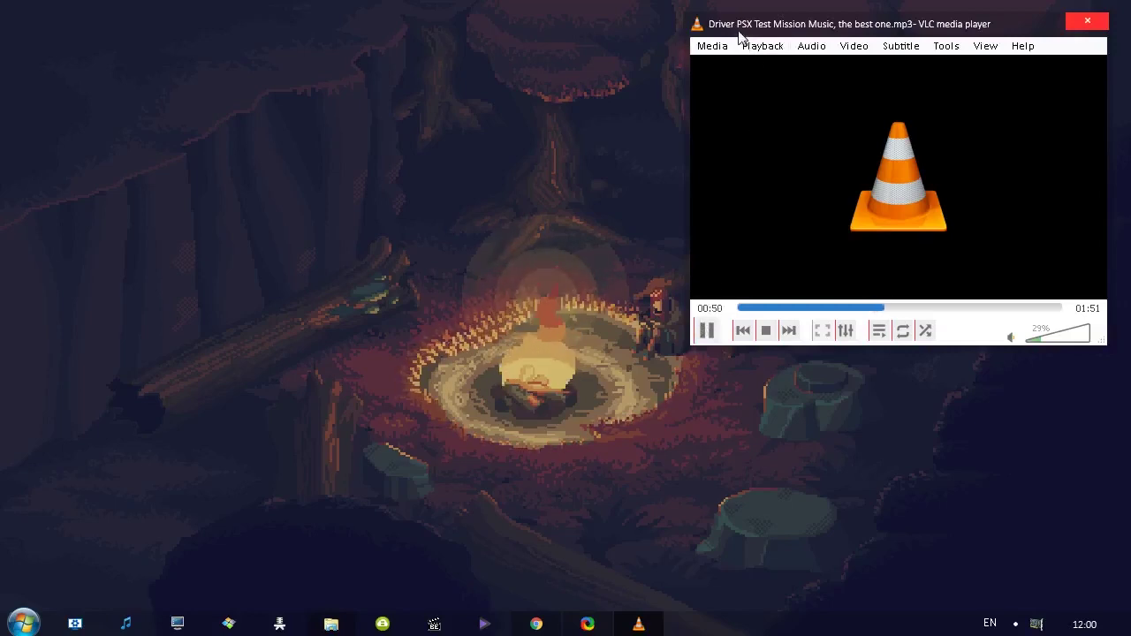
drag(740, 29, 746, 24)
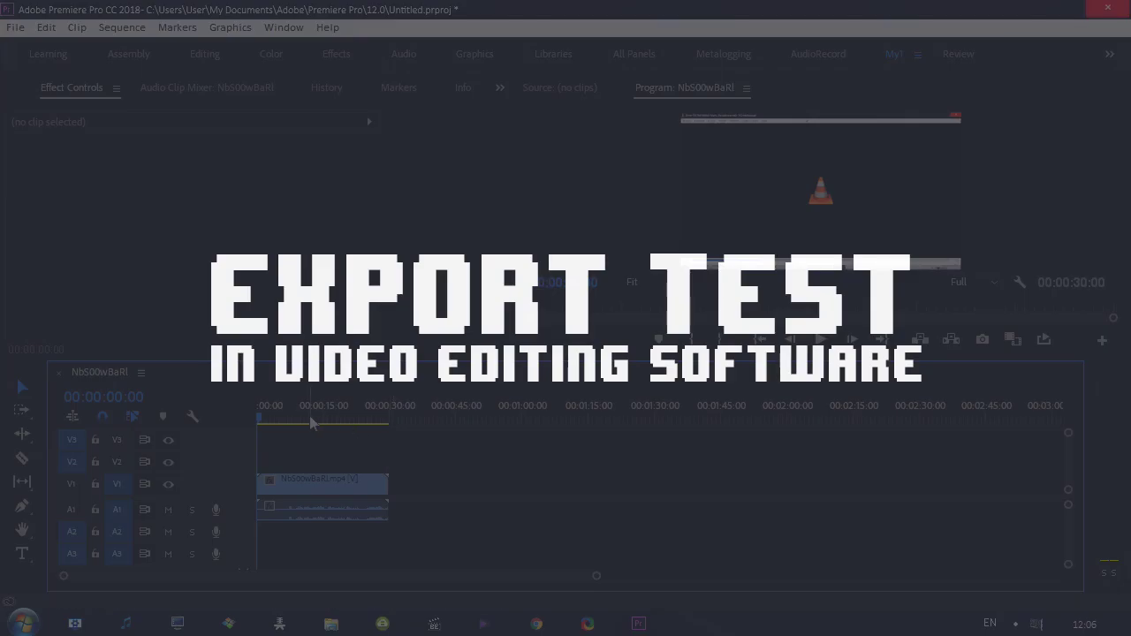
Place the playhead near six seconds, switch to the Review workspace, and play then stop the test clip.
click(284, 419)
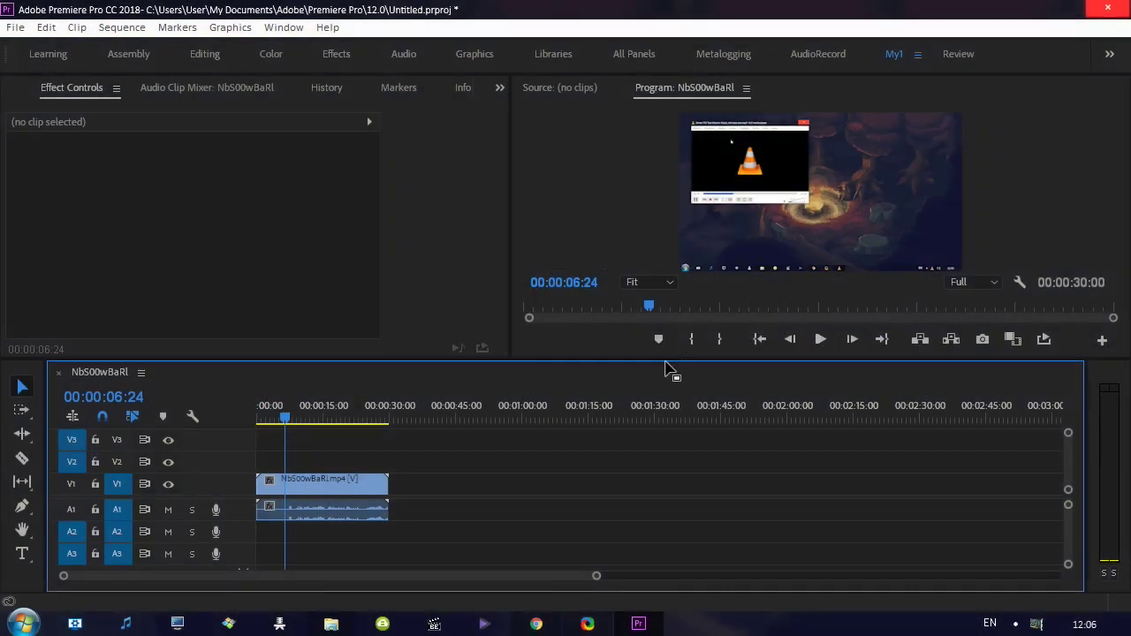
click(959, 55)
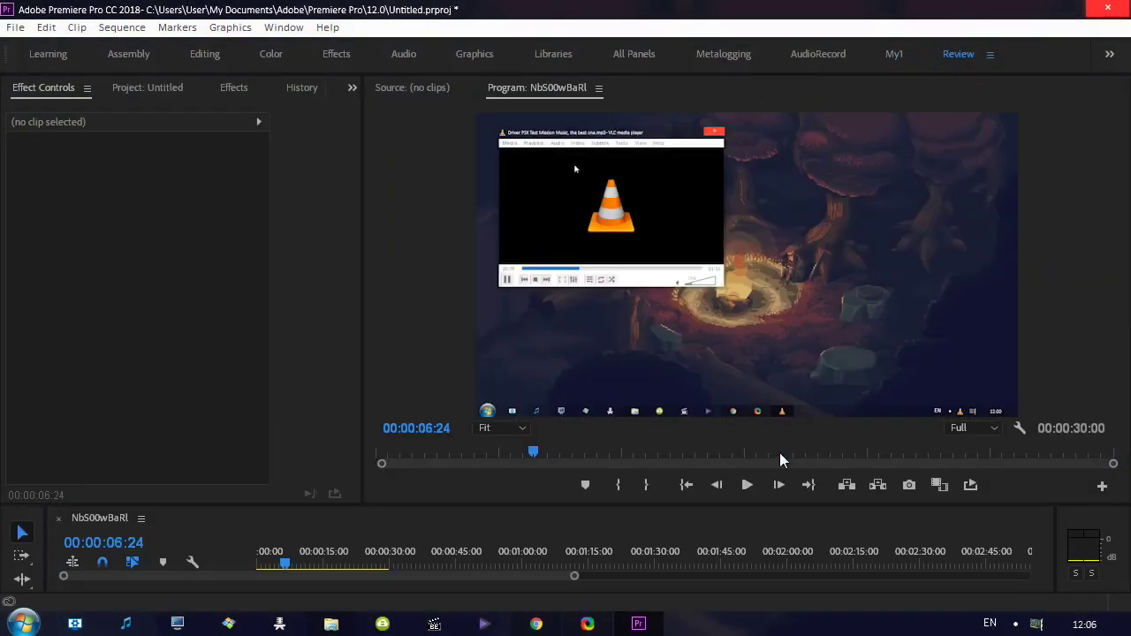
click(746, 485)
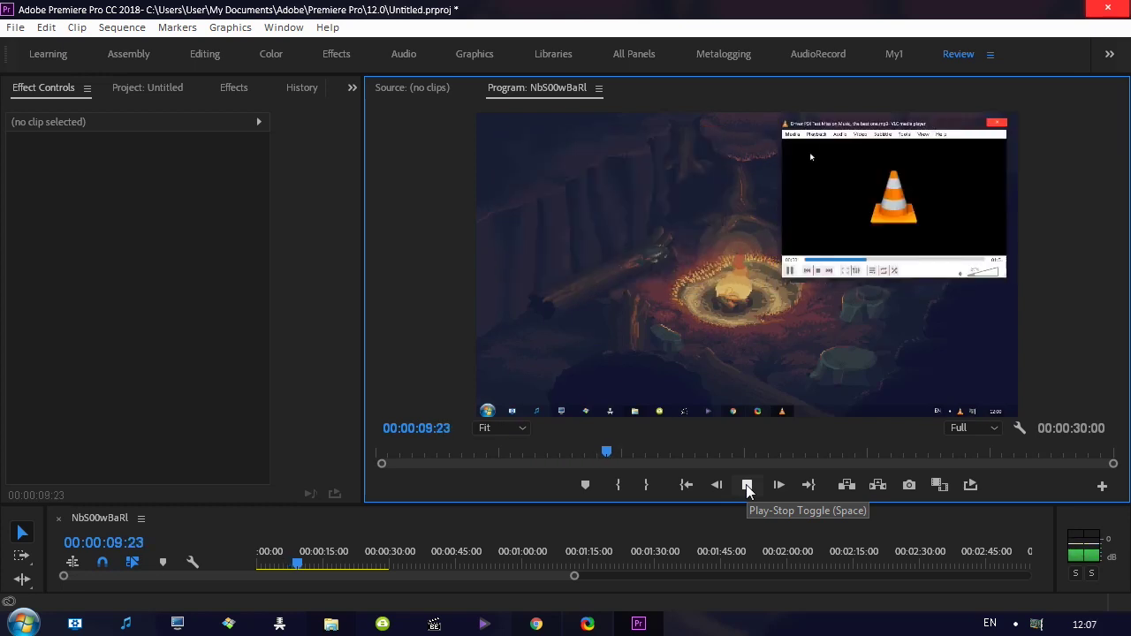
click(746, 489)
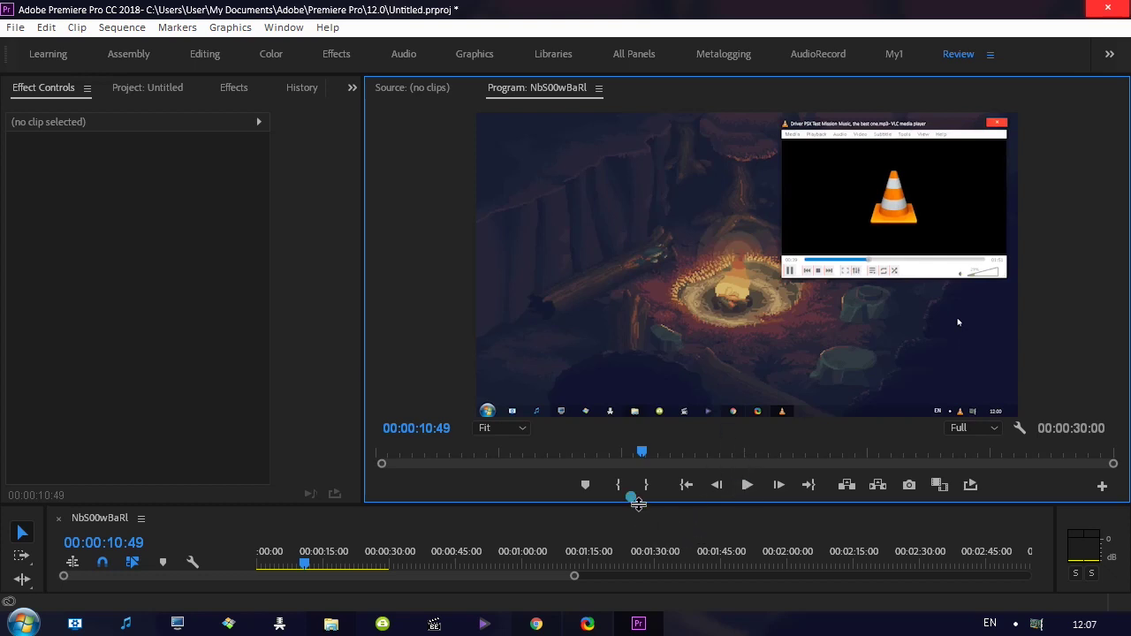
Enlarge the timeline panel, zoom in, and scrub the playhead around 12 to 16 seconds.
drag(638, 503, 459, 347)
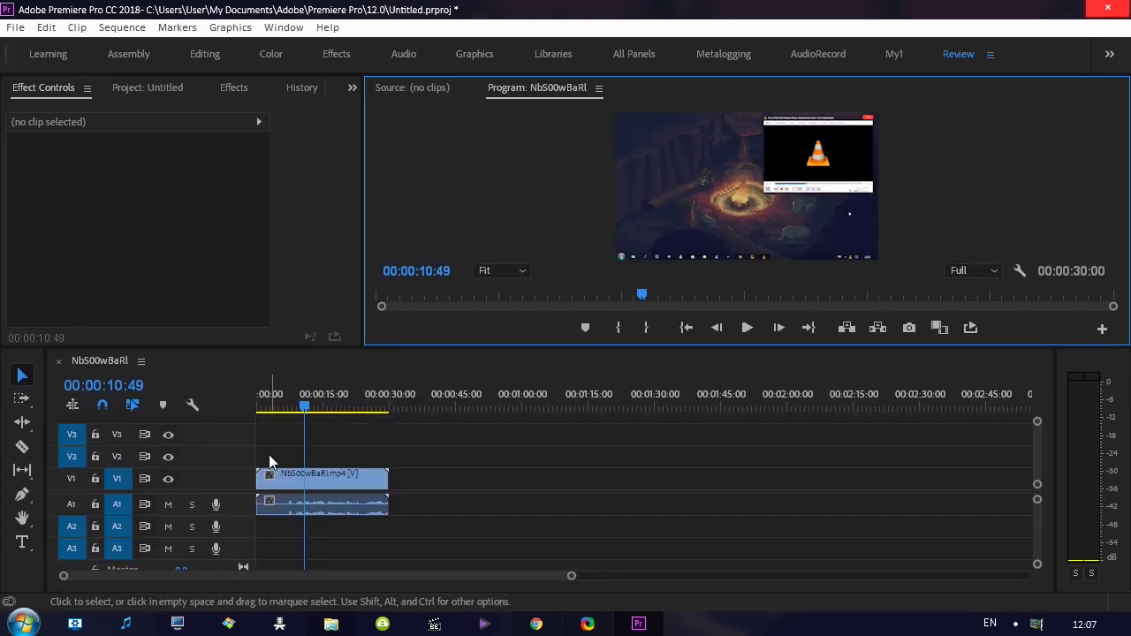
scroll(270, 454, up, 2)
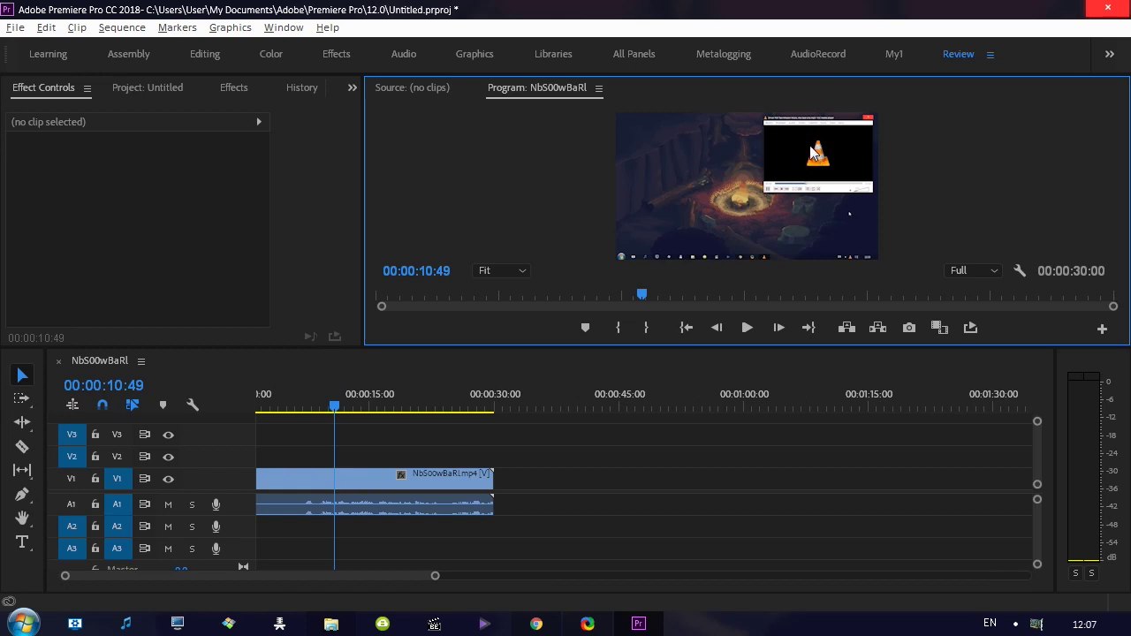
click(352, 404)
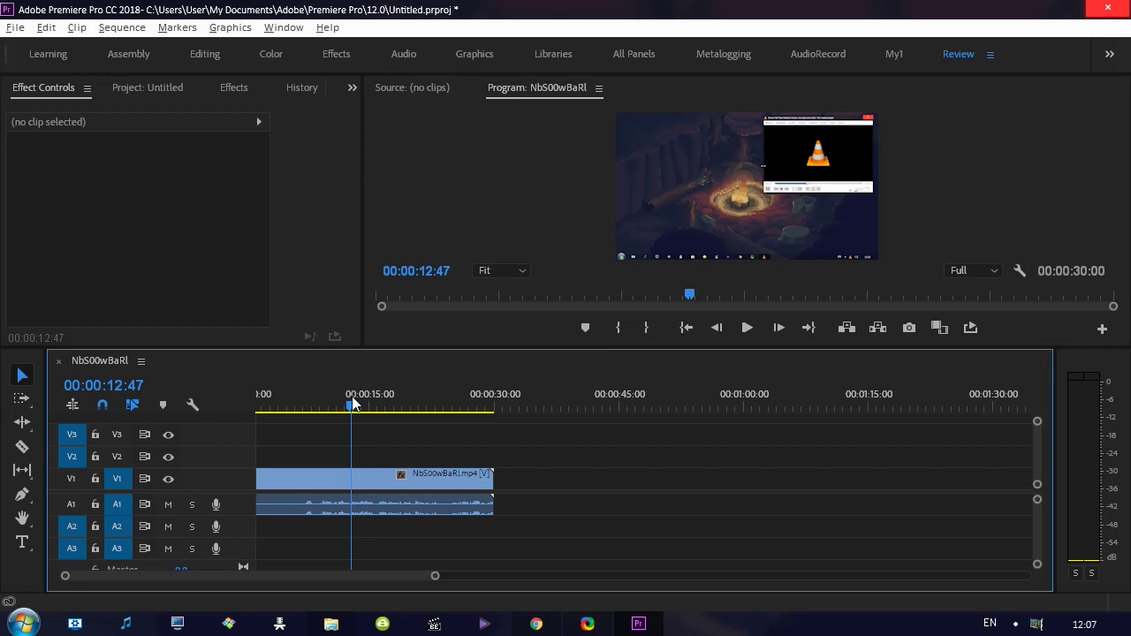
drag(352, 403, 380, 413)
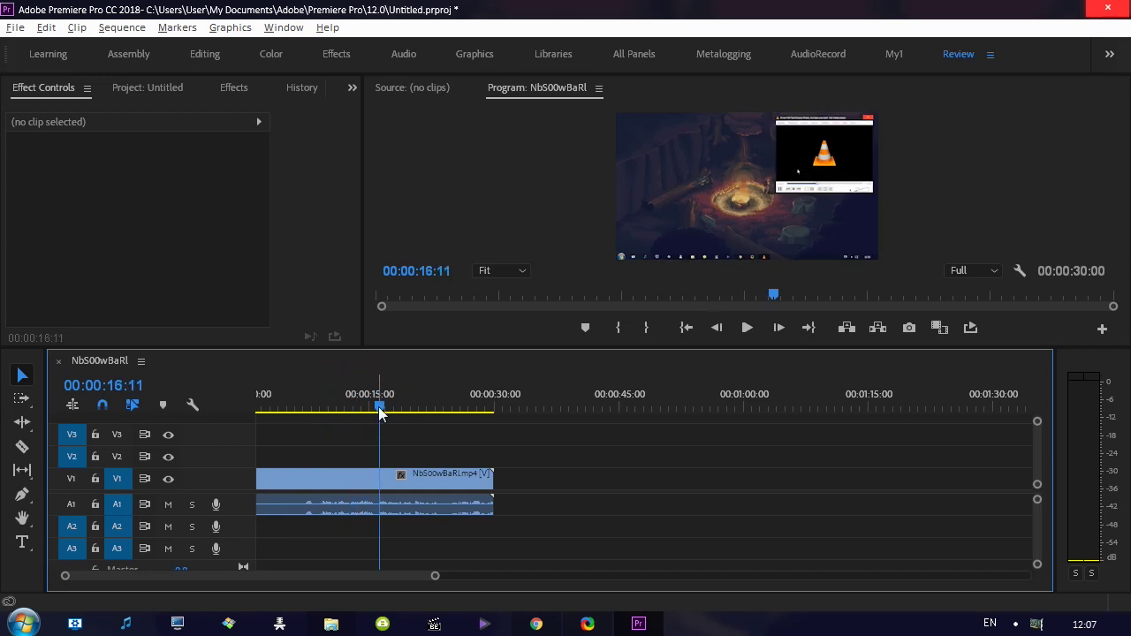
drag(380, 413, 342, 408)
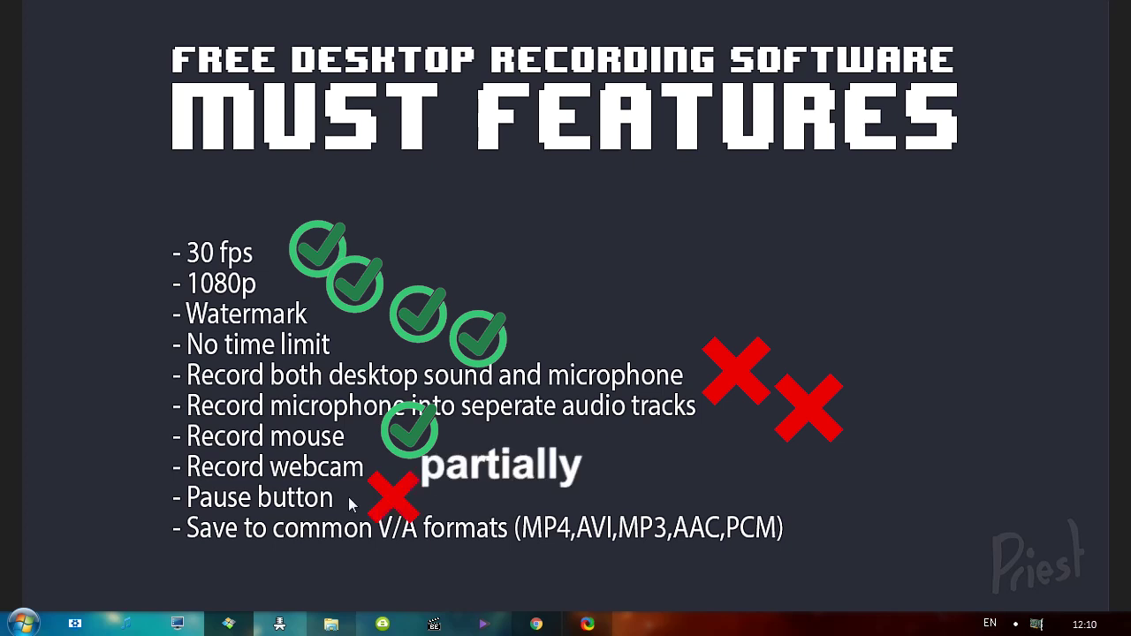
Show the graded 'Must Features' checklist image in the viewer.
mouse_move(351, 530)
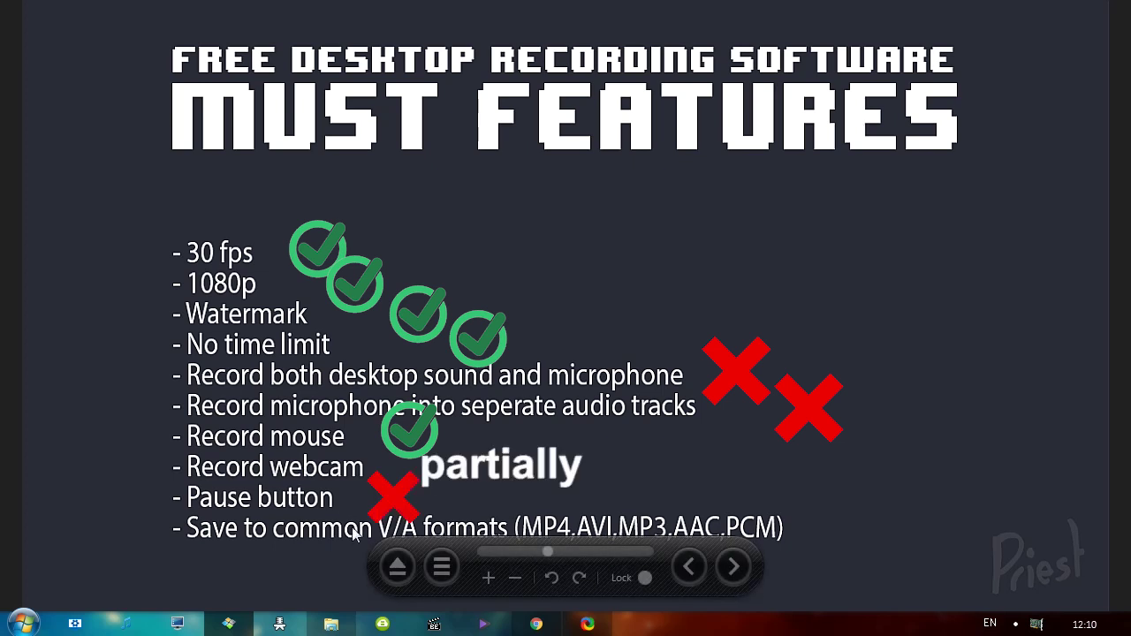